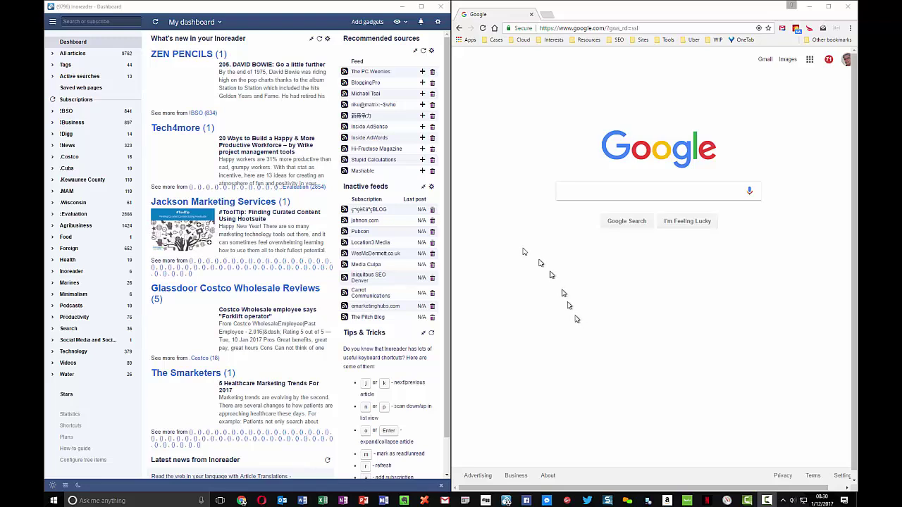
# Step: Mark everything older than one day in the All articles stream as read
pyautogui.click(96, 58)
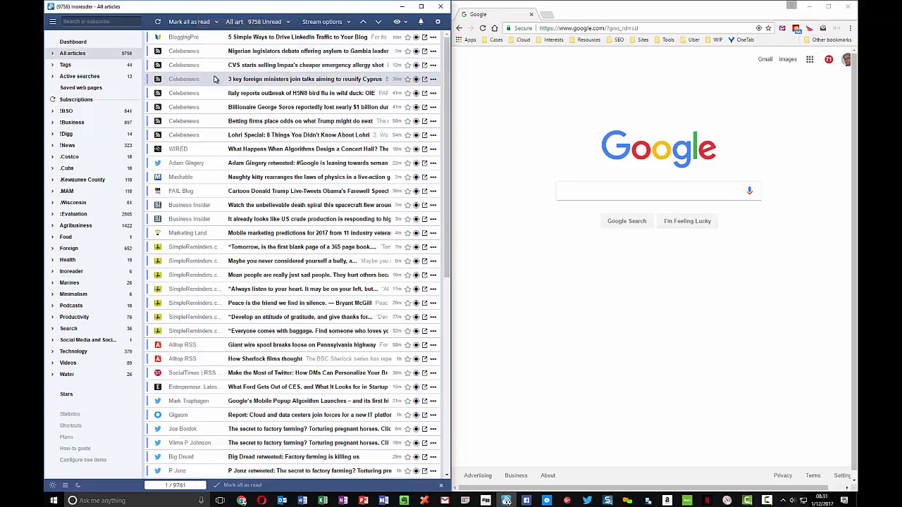
pyautogui.click(216, 23)
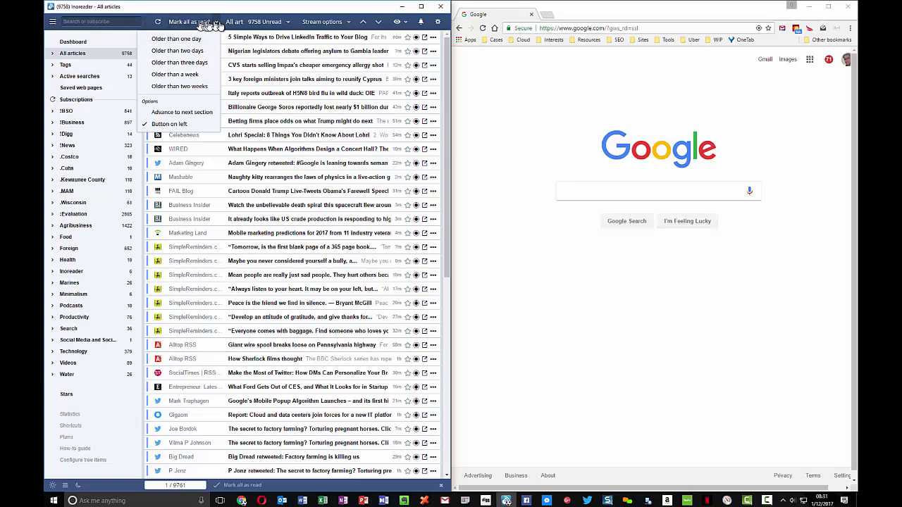
pyautogui.click(210, 46)
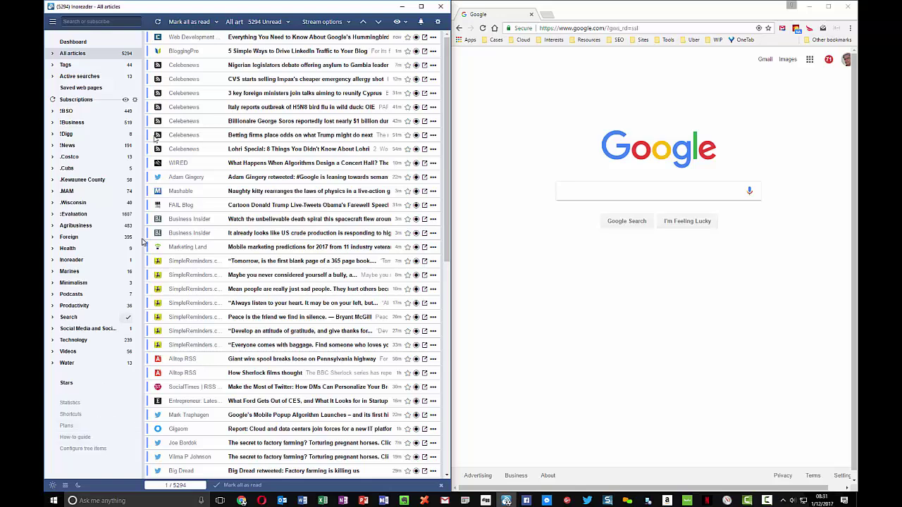
# Step: Show the tagged articles, and inspect the folders and tags, the rules list and the SEO rule's settings in the preferences
pyautogui.click(92, 65)
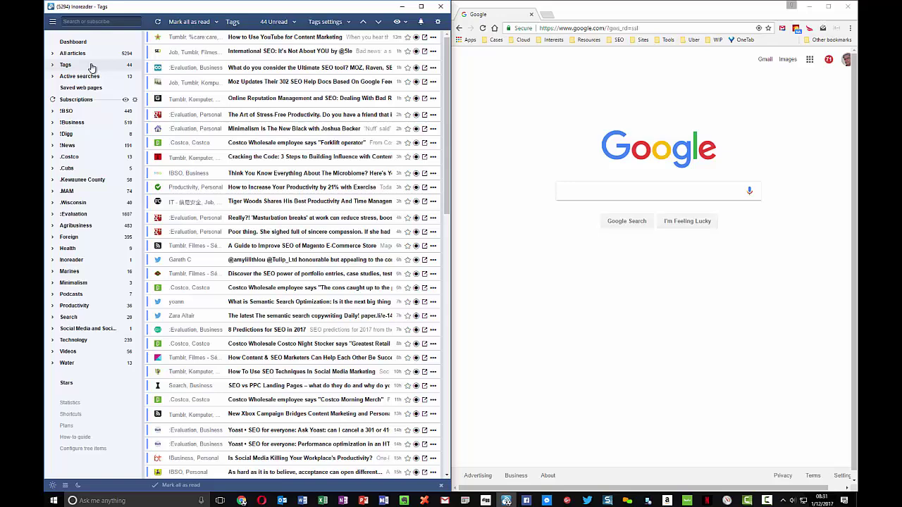
pyautogui.click(438, 23)
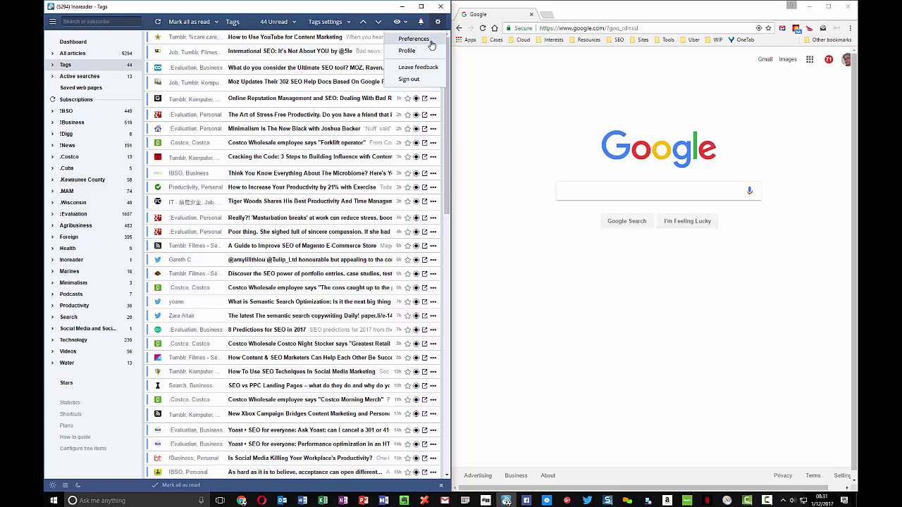
pyautogui.click(426, 39)
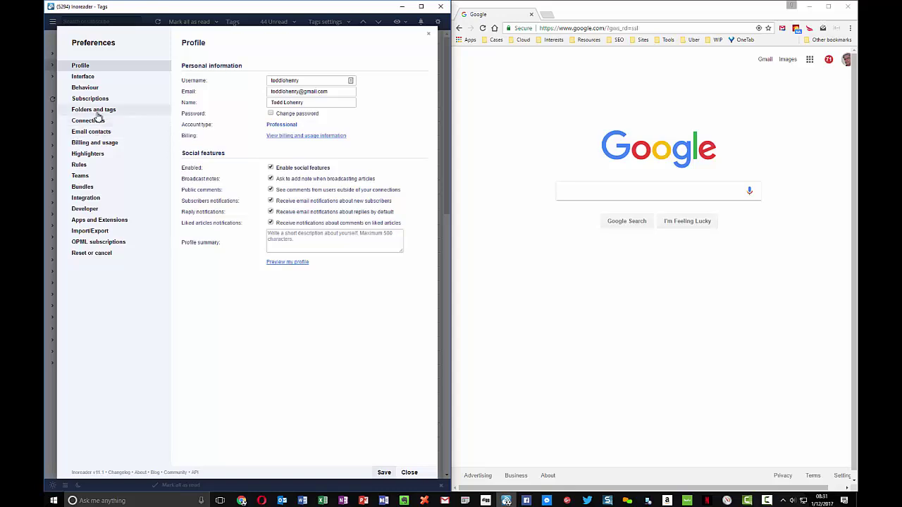
pyautogui.click(95, 110)
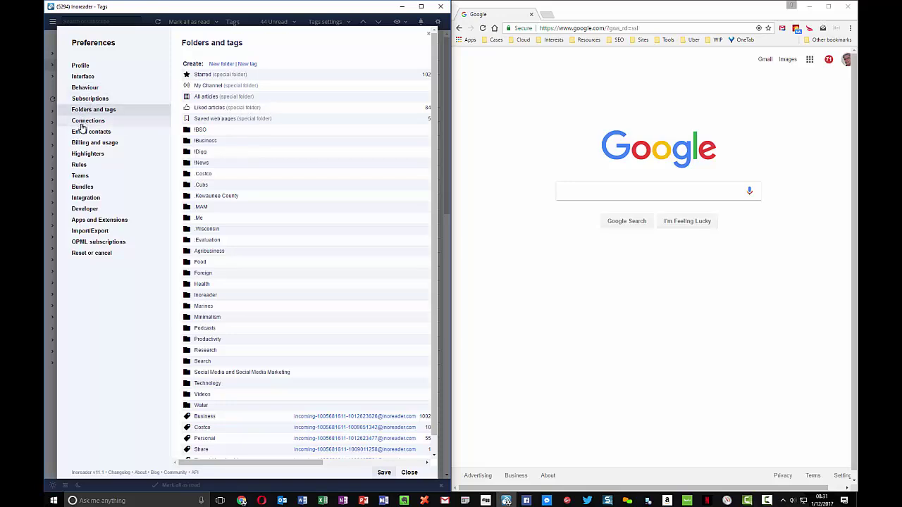
pyautogui.click(81, 167)
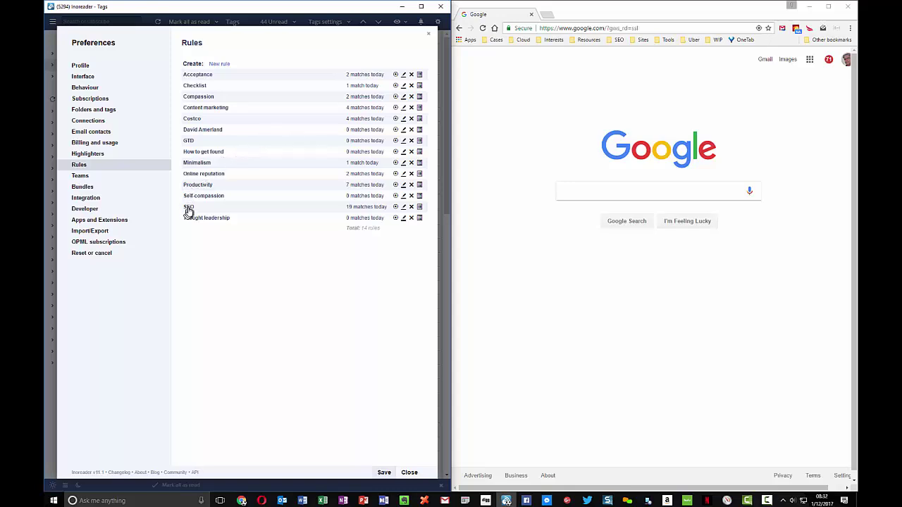
pyautogui.click(404, 207)
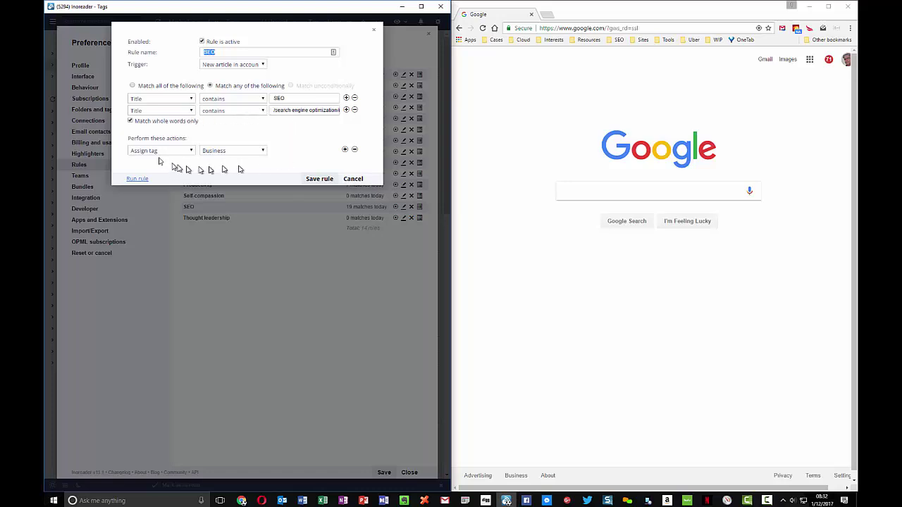
pyautogui.click(354, 179)
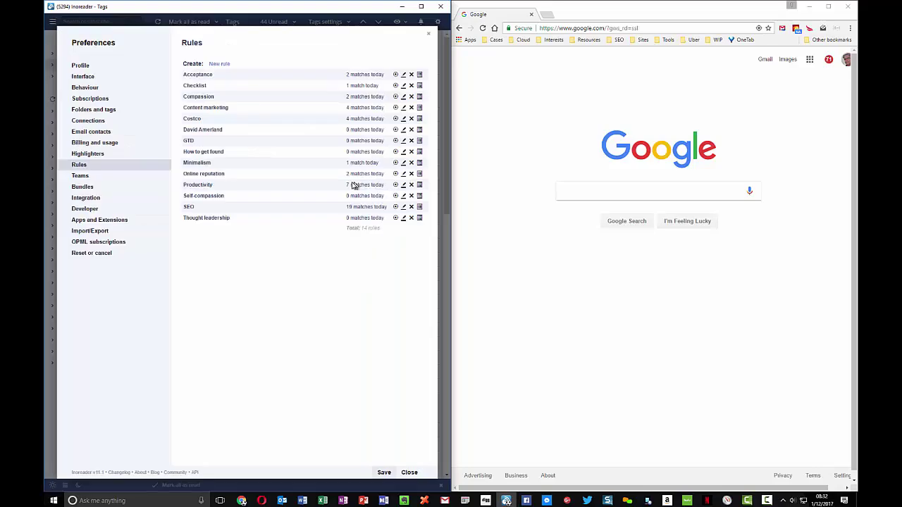
pyautogui.click(428, 34)
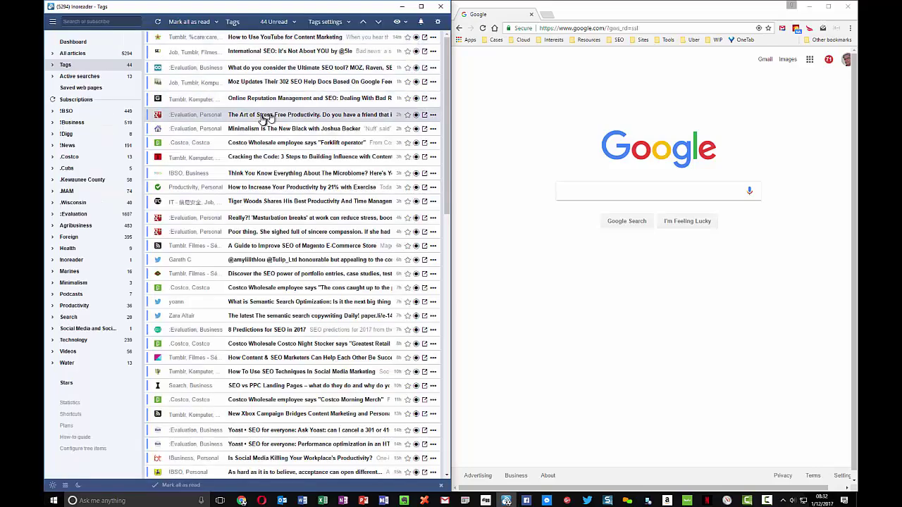
# Step: Open the tagged article "How to Use YouTube for Content Marketing" and skim its text
pyautogui.click(272, 39)
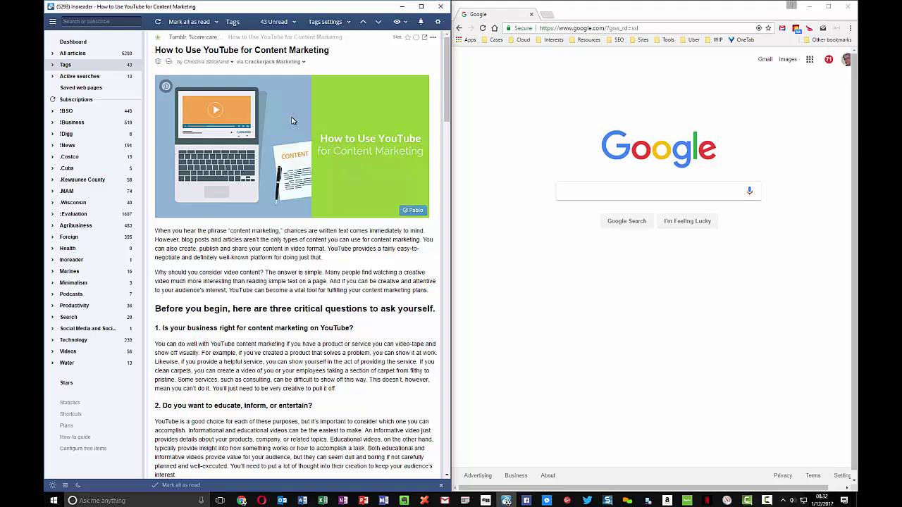
pyautogui.scroll(-15, 292, 121)
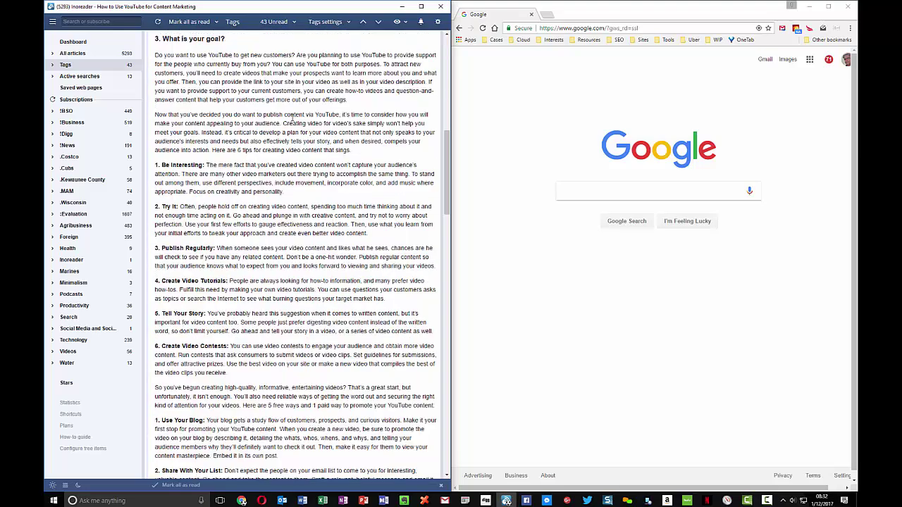
pyautogui.scroll(-5, 292, 118)
pyautogui.scroll(20, 291, 117)
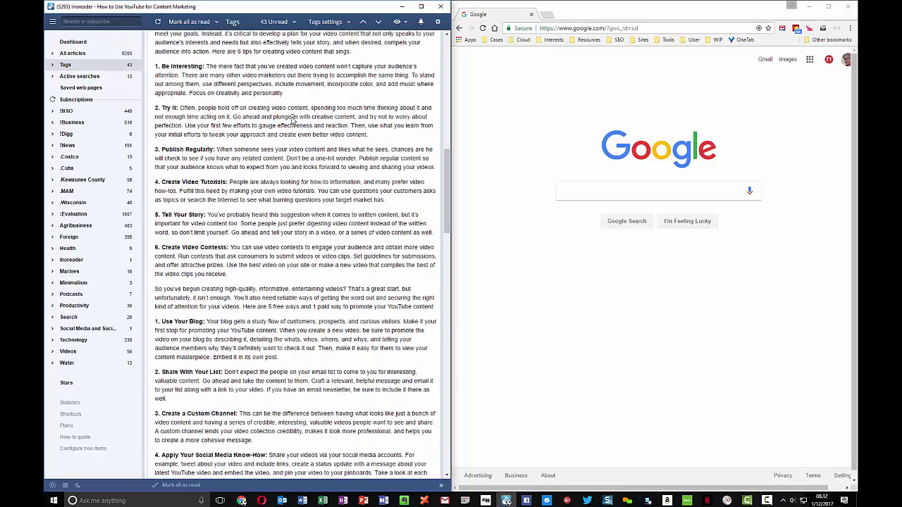
pyautogui.scroll(3, 291, 118)
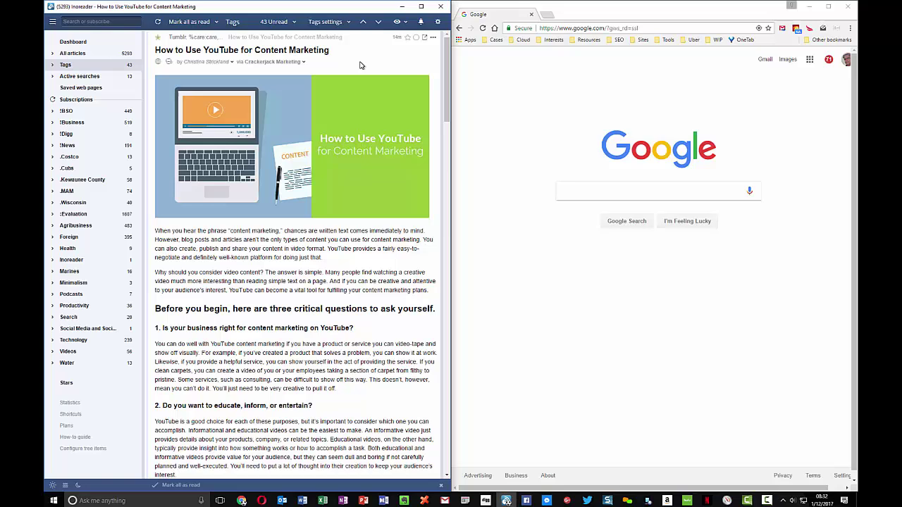
# Step: Open the YouTube content marketing article's original web page in a new browser tab, skim it and close the tab
pyautogui.hotkey('alt', 'Tab')
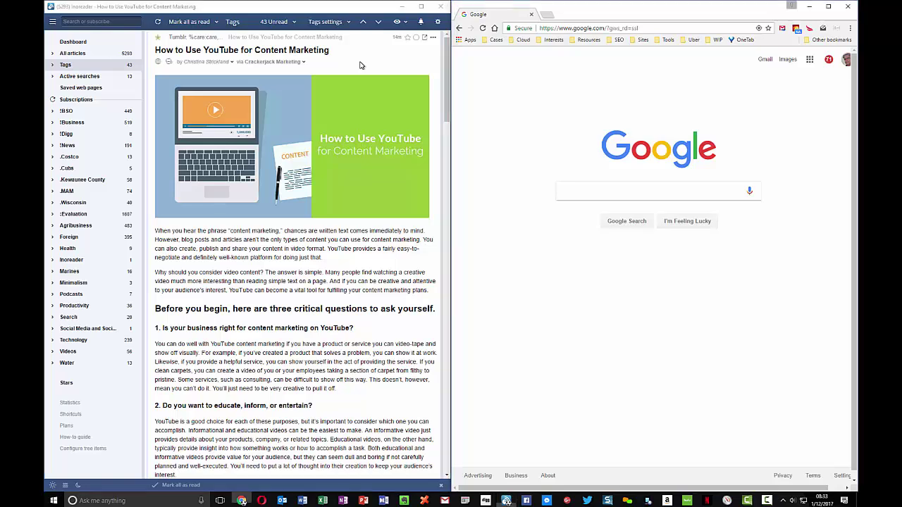
pyautogui.press('v')
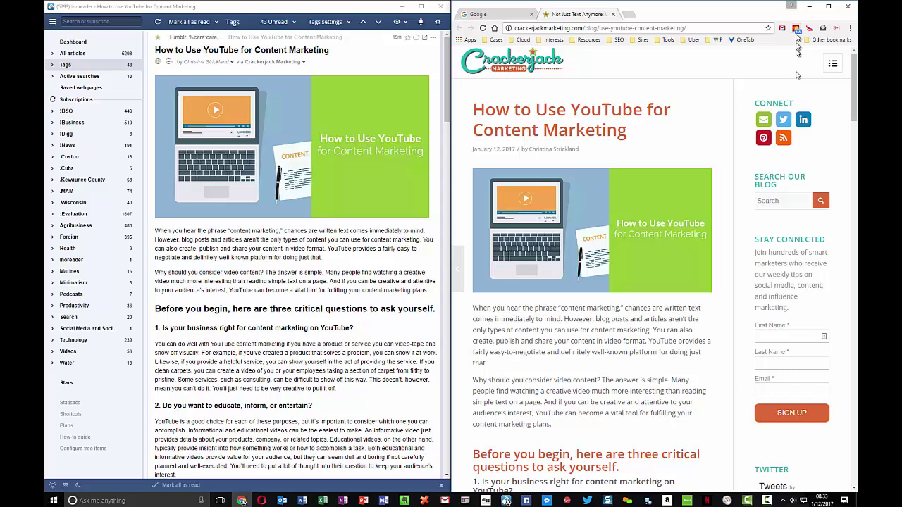
pyautogui.moveTo(612, 200)
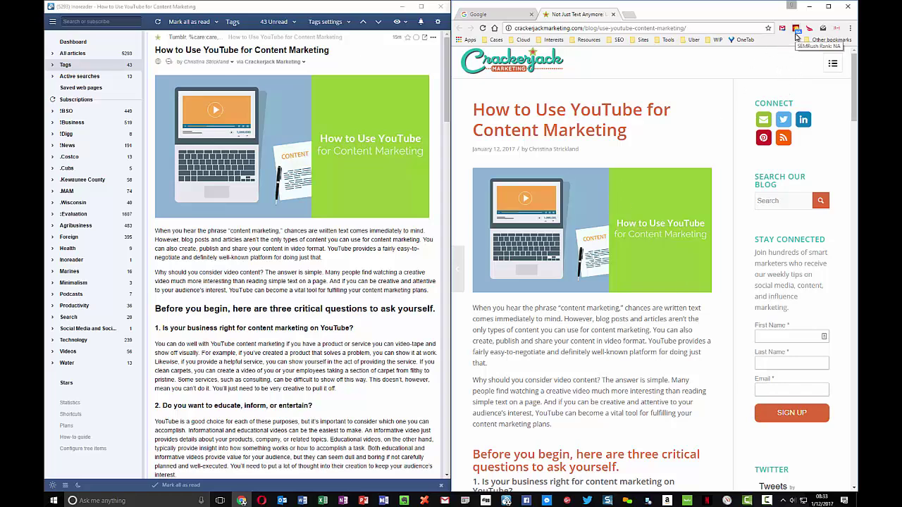
pyautogui.moveTo(673, 203)
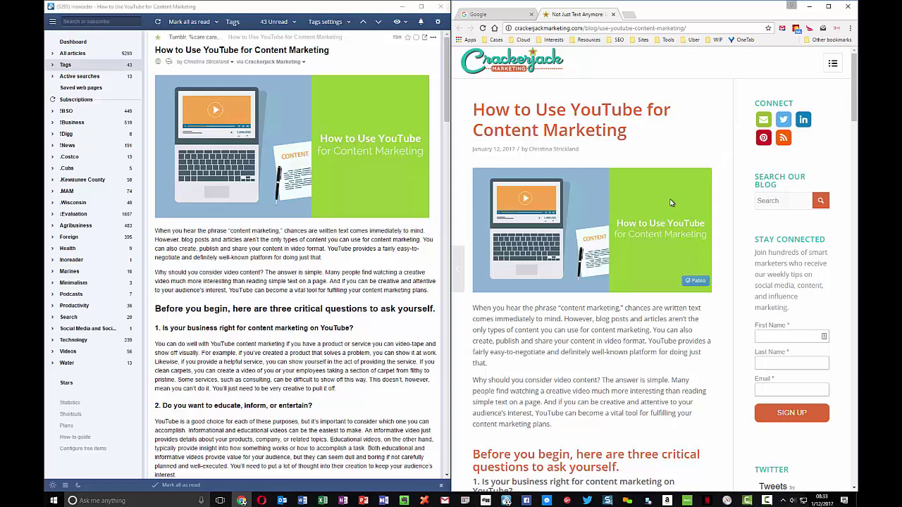
pyautogui.scroll(-2, 671, 203)
pyautogui.scroll(-15, 671, 203)
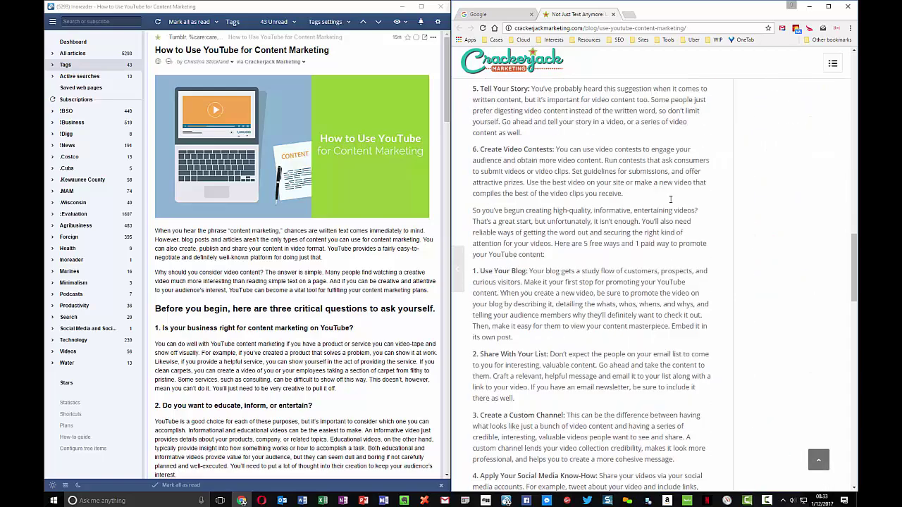
pyautogui.scroll(-10, 671, 203)
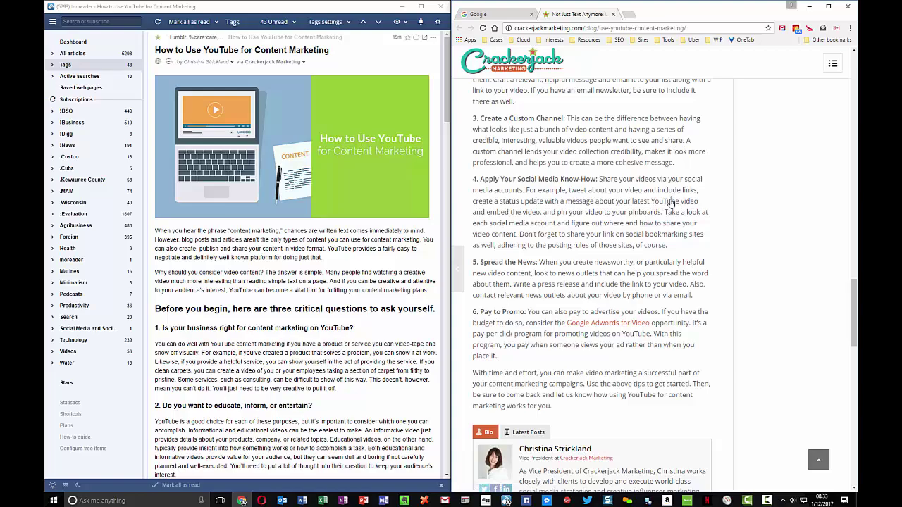
pyautogui.scroll(20, 671, 202)
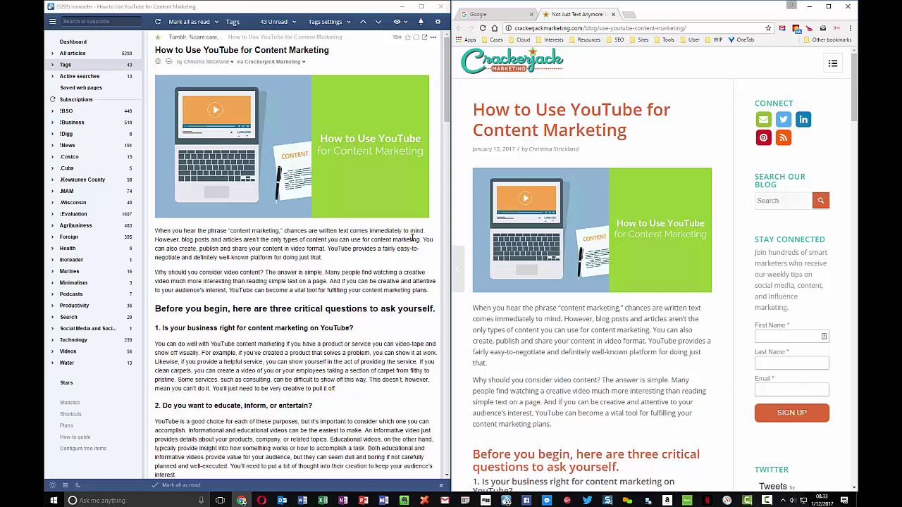
pyautogui.click(614, 14)
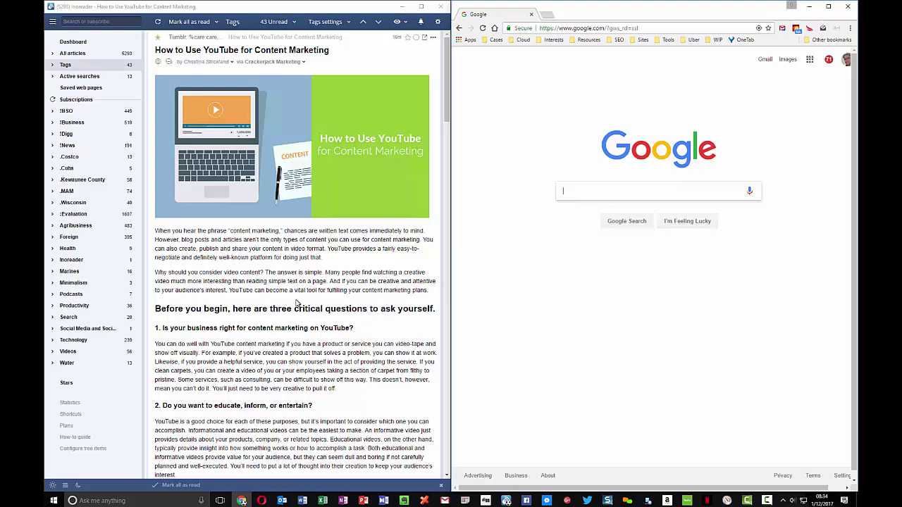
# Step: Send the YouTube content marketing article to Buffer, include the additional Facebook profile and add the post to the queue
pyautogui.scroll(-5, 297, 303)
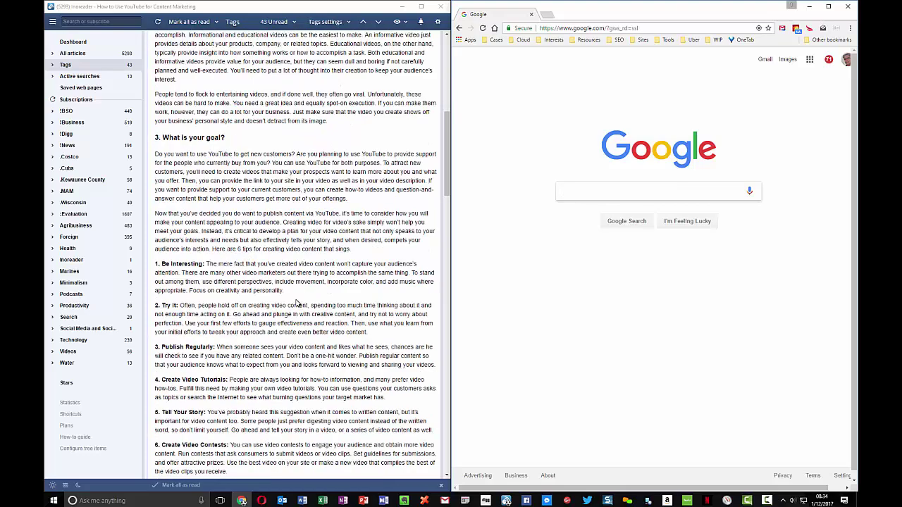
pyautogui.scroll(-5, 296, 303)
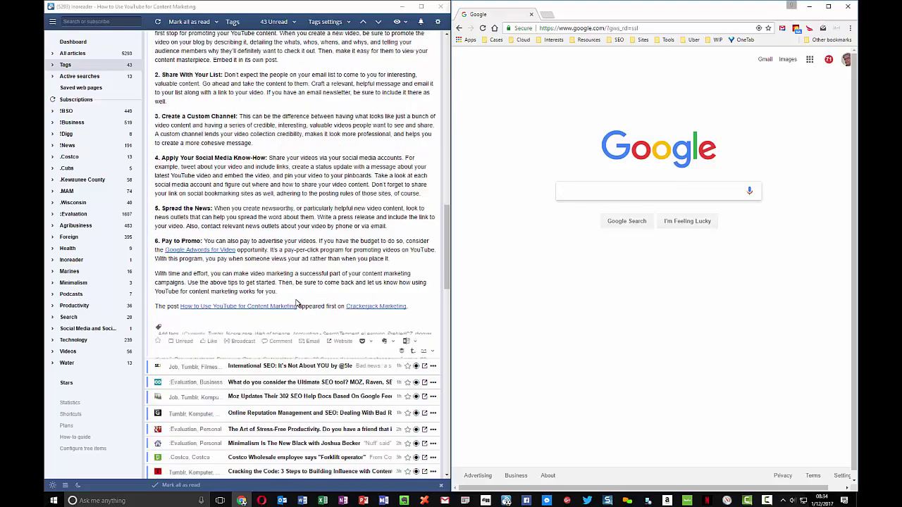
pyautogui.click(399, 354)
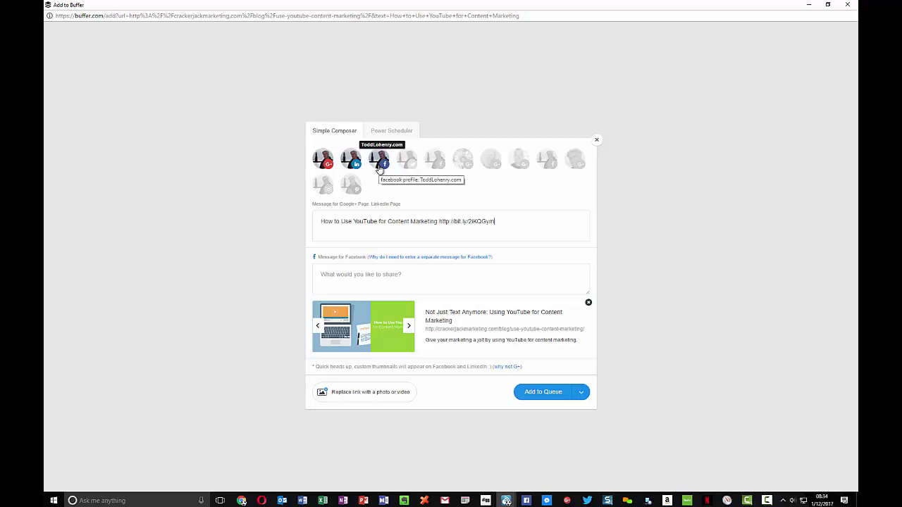
pyautogui.click(433, 167)
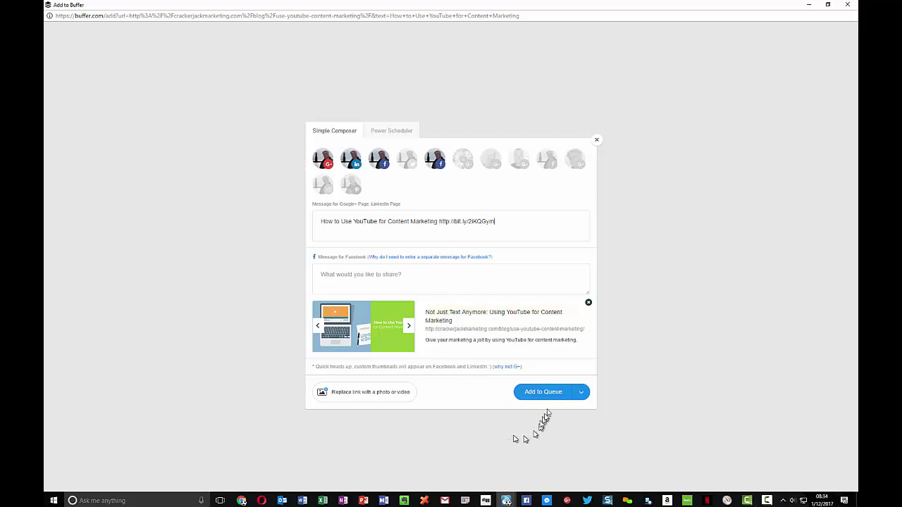
pyautogui.click(580, 393)
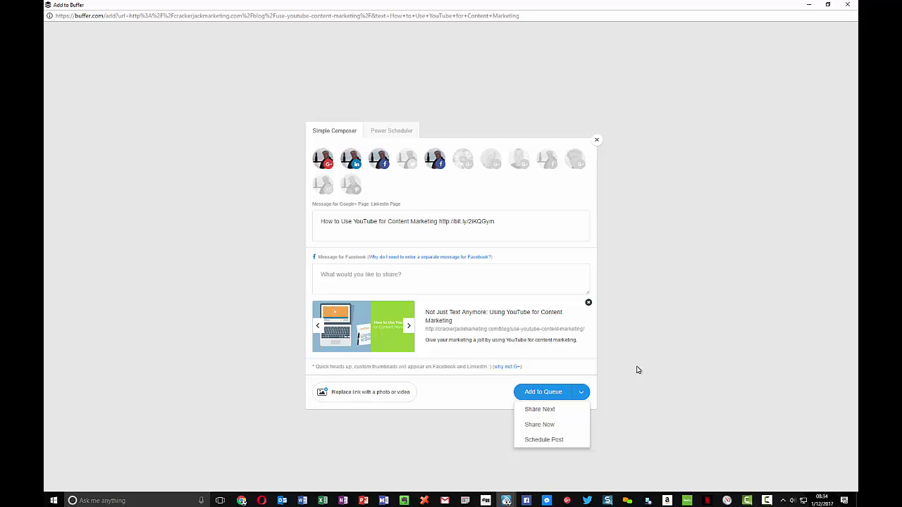
pyautogui.click(557, 398)
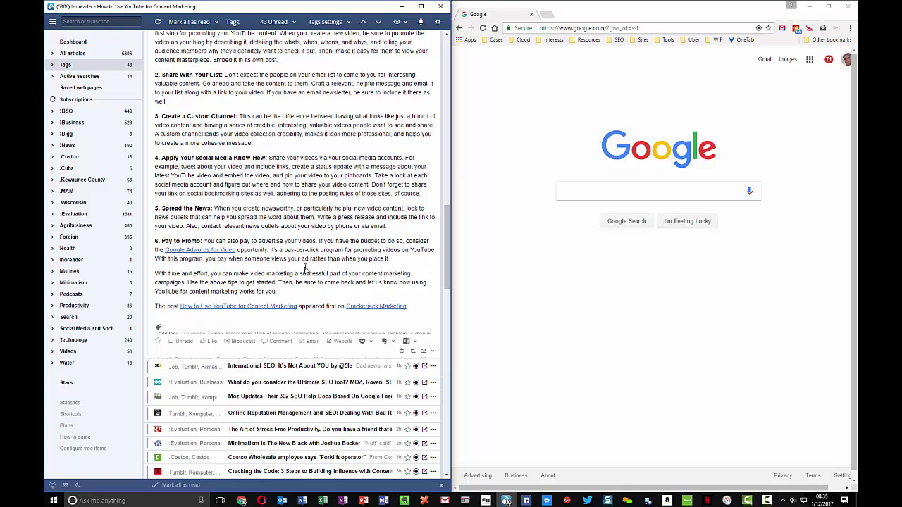
# Step: Look over the keyboard shortcuts help and close it
pyautogui.hotkey('shift', '/')
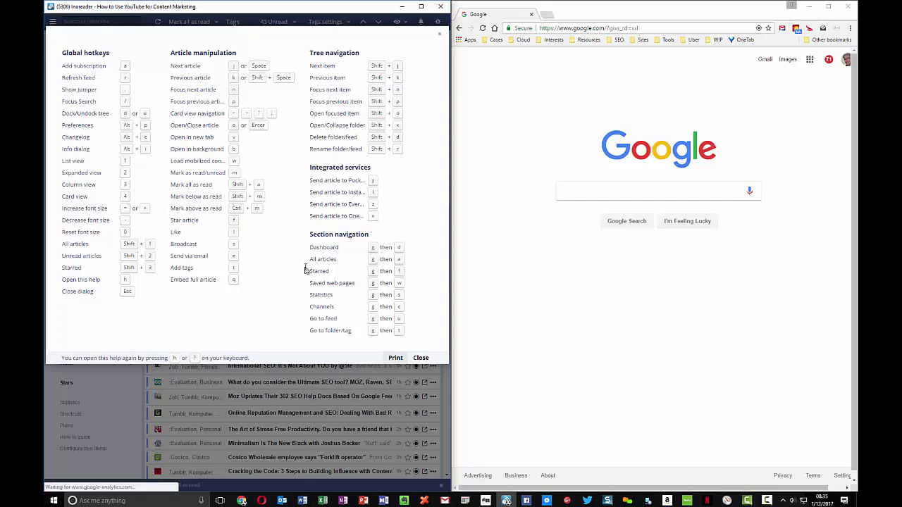
pyautogui.press('Escape')
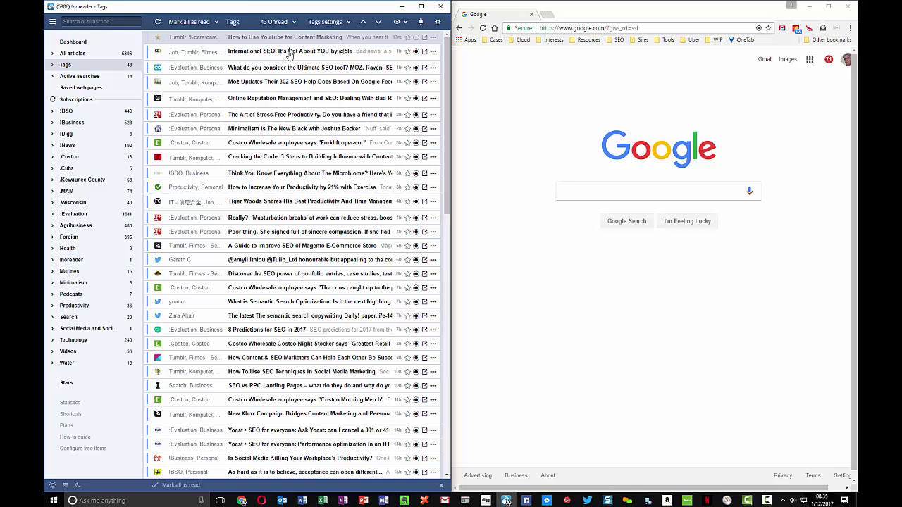
# Step: Page through the tagged articles from "International SEO: It's Not About YOU" to "Online Reputation Management and SEO: Dealing With Bad Reviews"
pyautogui.click(290, 55)
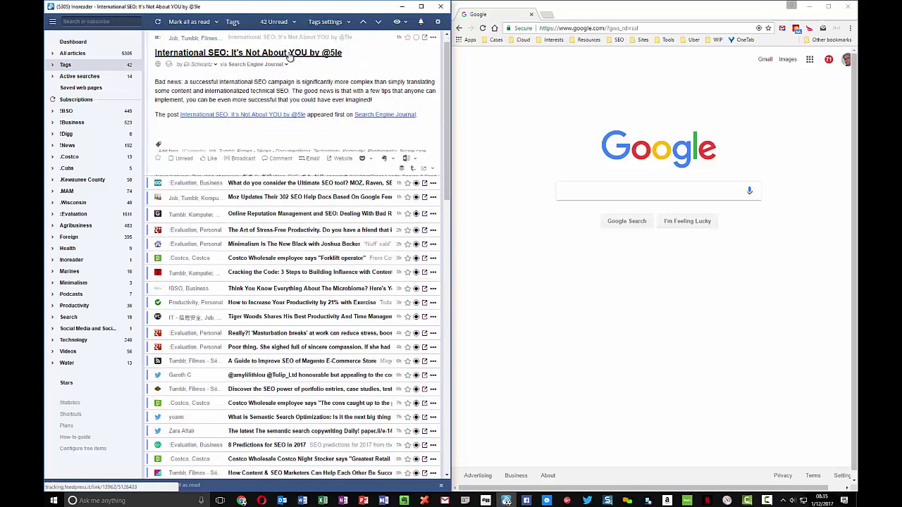
pyautogui.press('j')
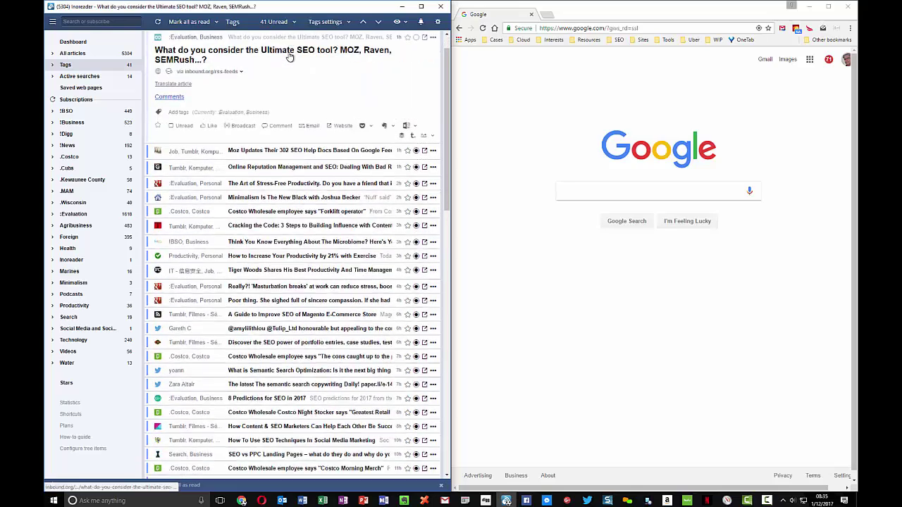
pyautogui.press('j')
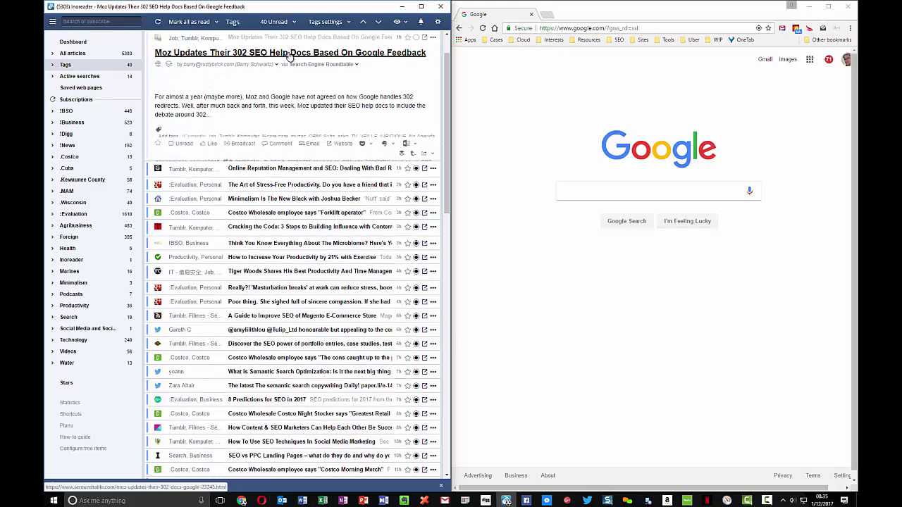
pyautogui.press('j')
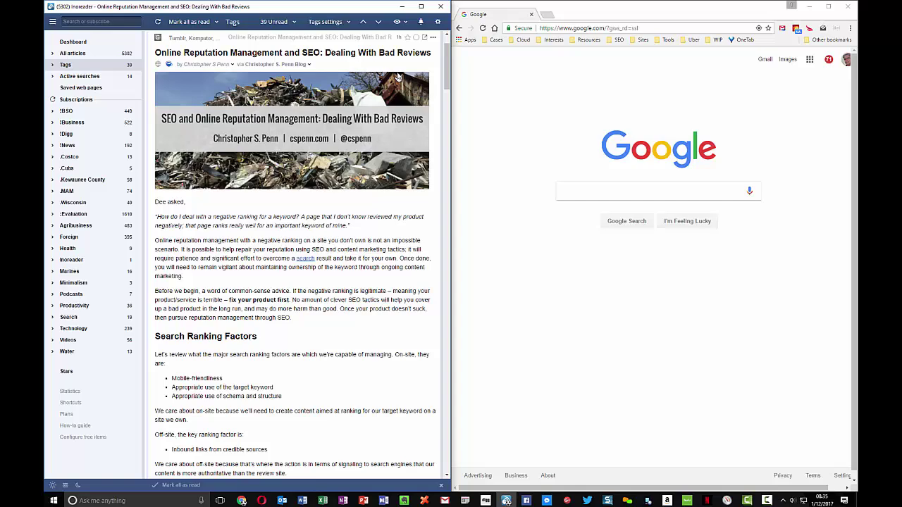
# Step: Read through the "Online Reputation Management and SEO: Dealing With Bad Reviews" article, star it and go on to the next article
pyautogui.scroll(-6, 399, 76)
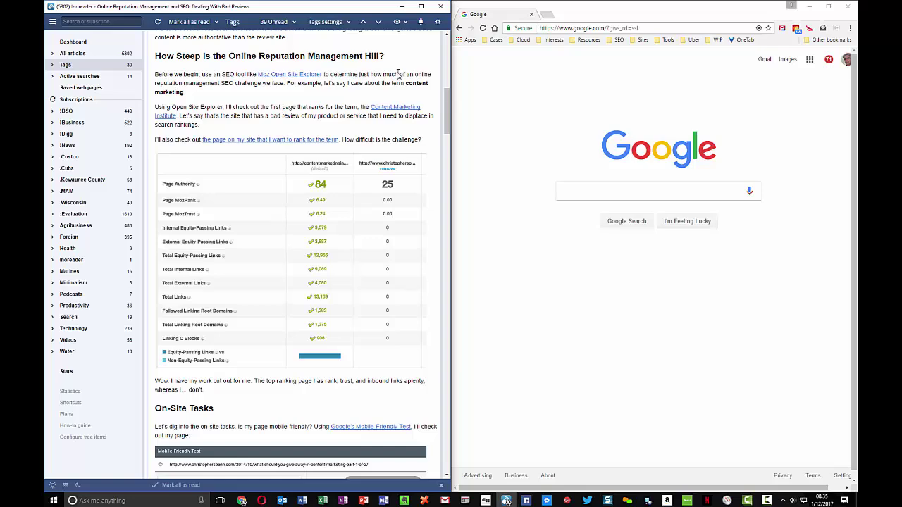
pyautogui.scroll(-6, 398, 76)
pyautogui.scroll(-6, 398, 76)
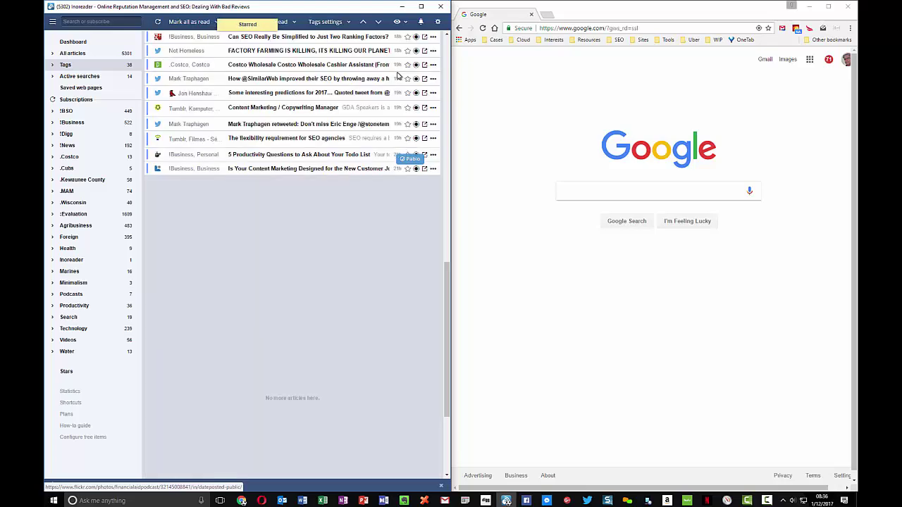
pyautogui.press('j')
pyautogui.press('s')
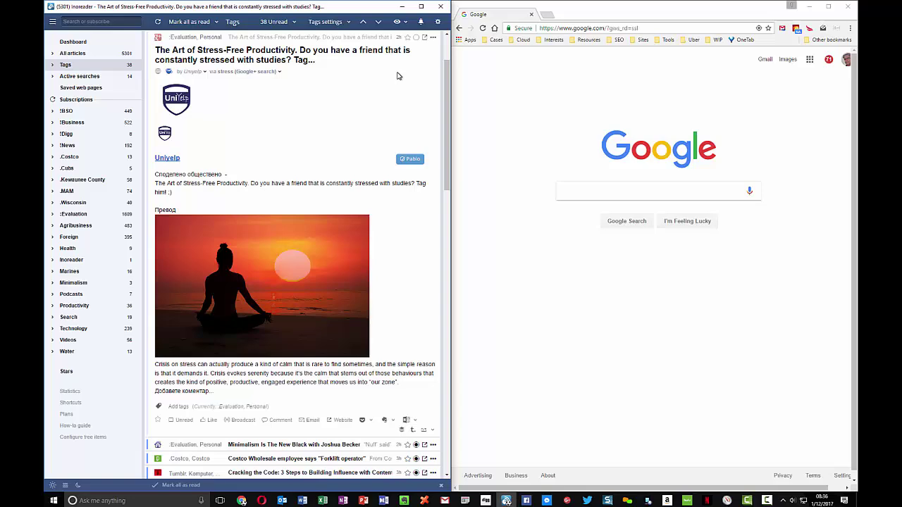
# Step: Page through the tagged articles to "Cracking the Code: 3 Steps to Building Influence with Content Marketing" and star it
pyautogui.press('j')
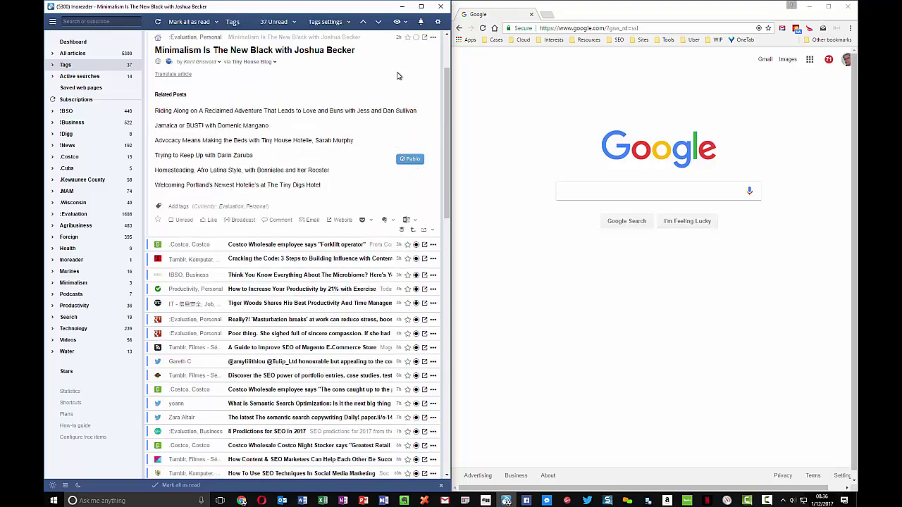
pyautogui.press('j')
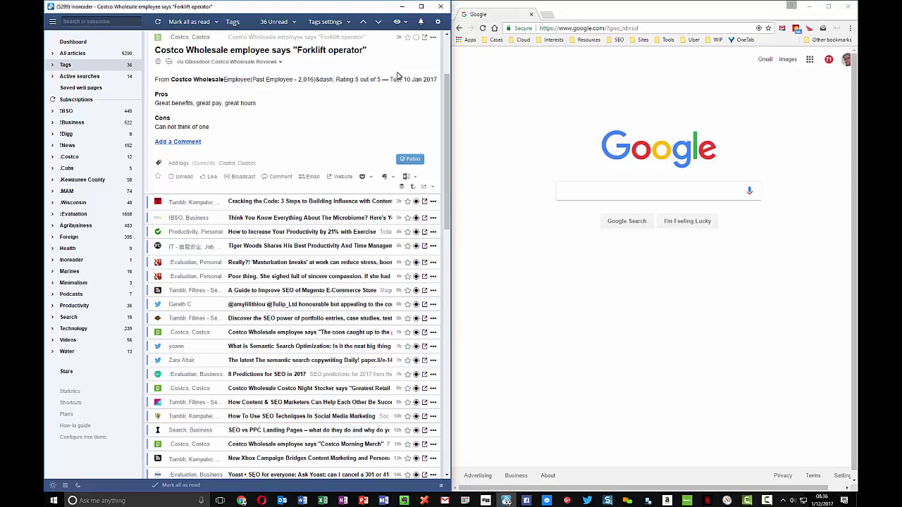
pyautogui.press('j')
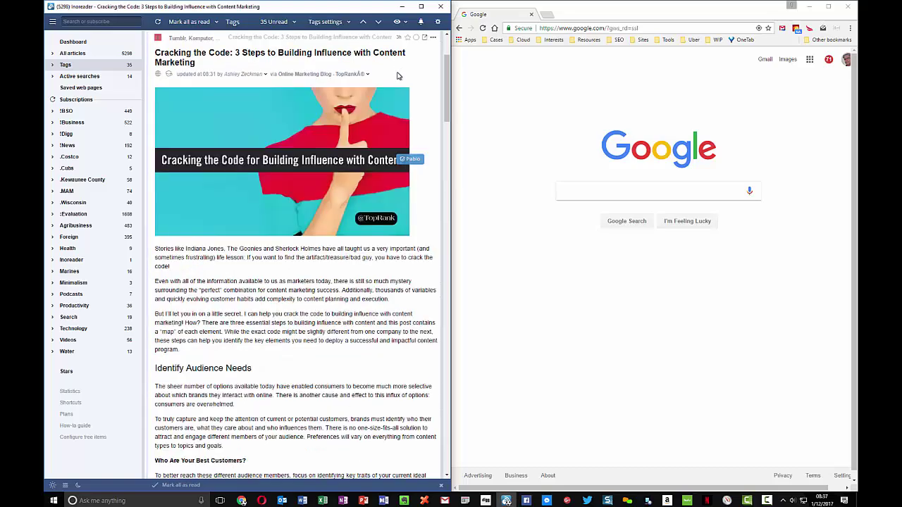
pyautogui.press('s')
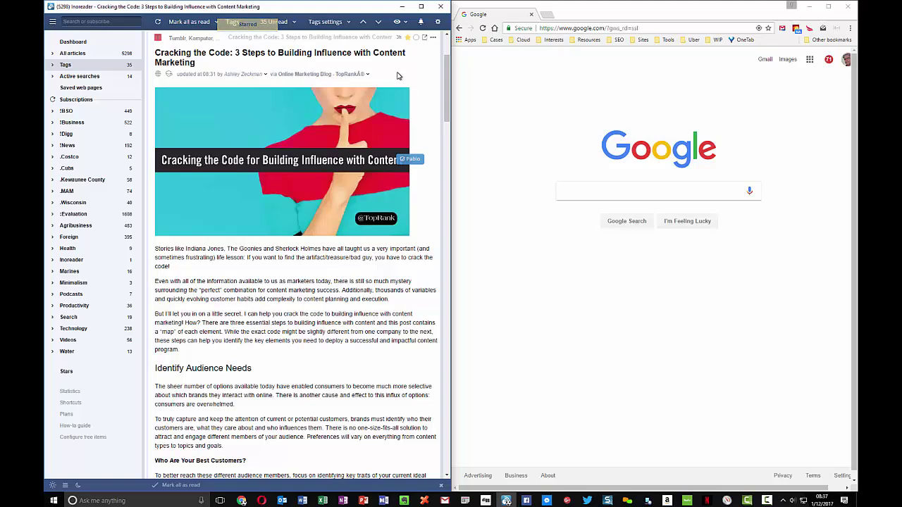
# Step: Like the microbiome gut health checklist article; star and like "How to Increase Your Productivity by 21% with Exercise"
pyautogui.press('j')
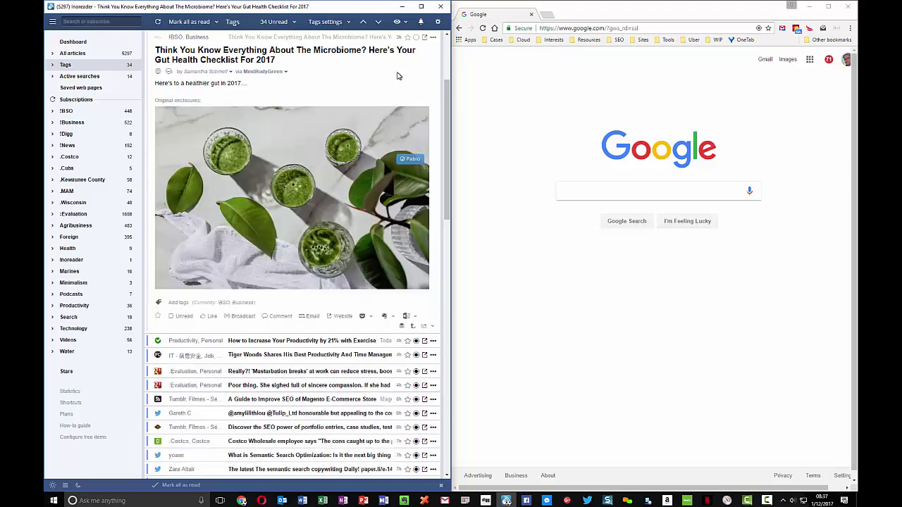
pyautogui.press('l')
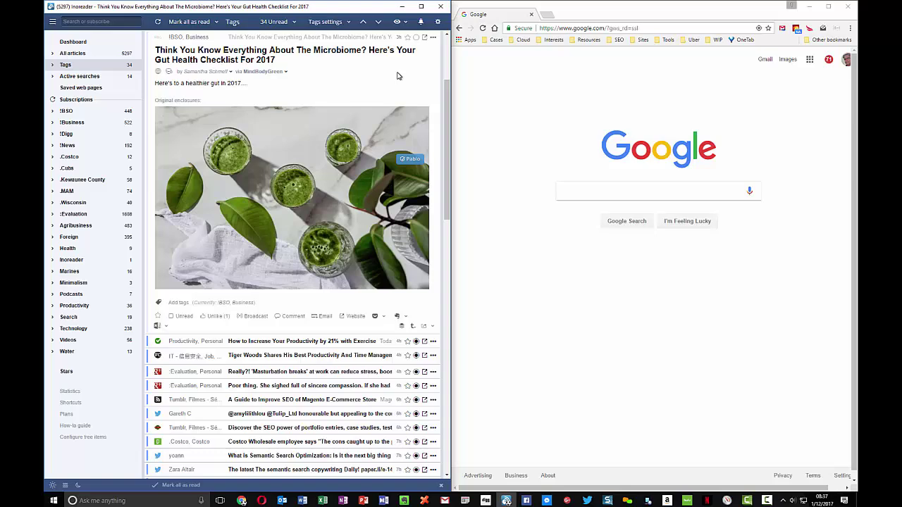
pyautogui.press('j')
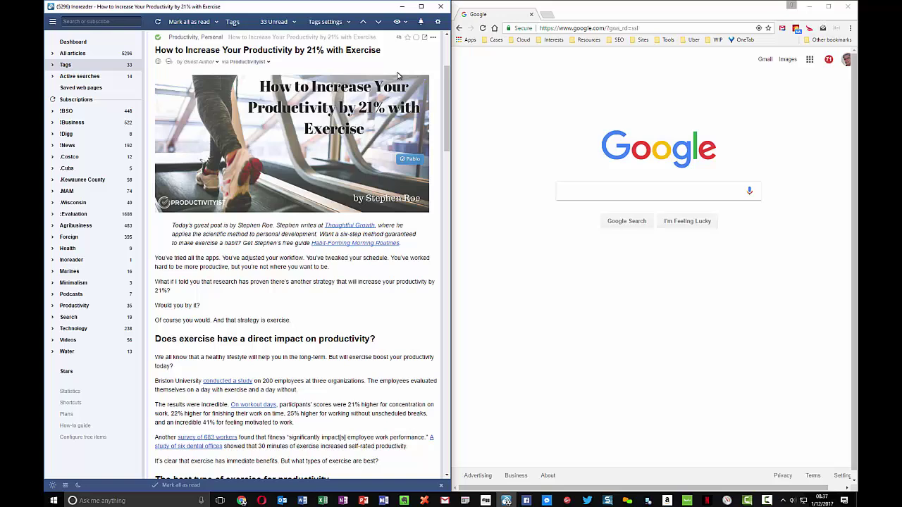
pyautogui.press('f')
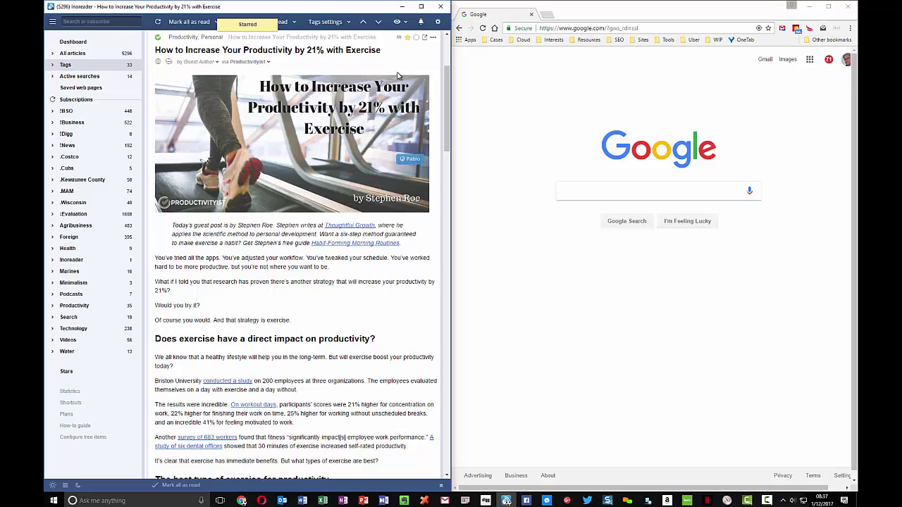
pyautogui.press('l')
# Step: Page through the following tagged articles to "How Content & SEO Marketers Can Help Each Other Be Successful" and star it
pyautogui.press('j')
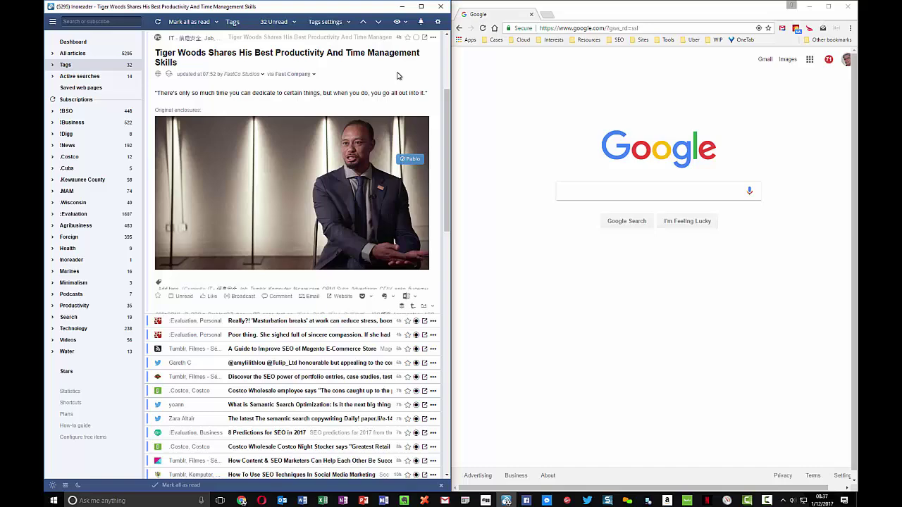
pyautogui.press('j')
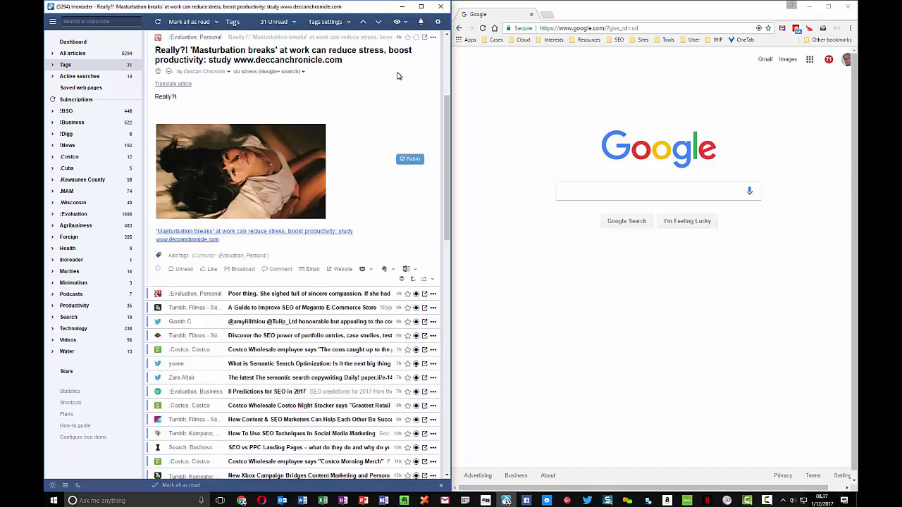
pyautogui.press('j')
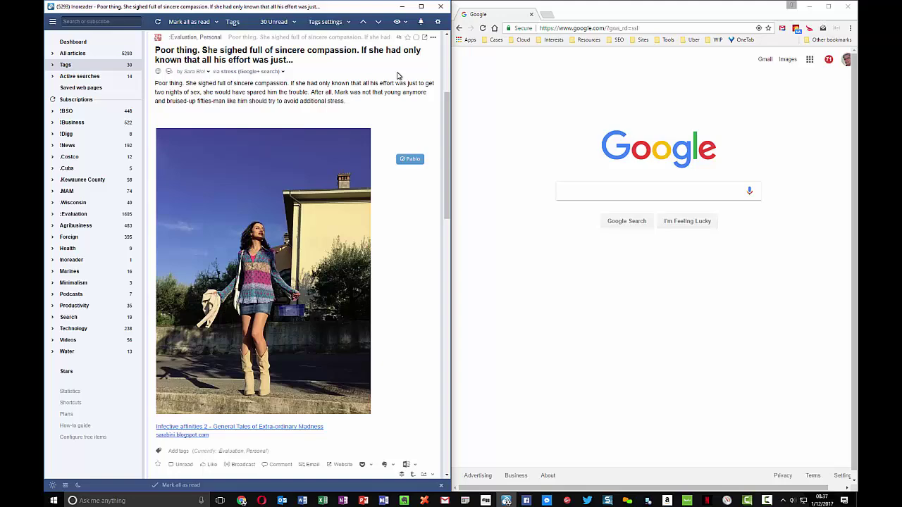
pyautogui.press('j')
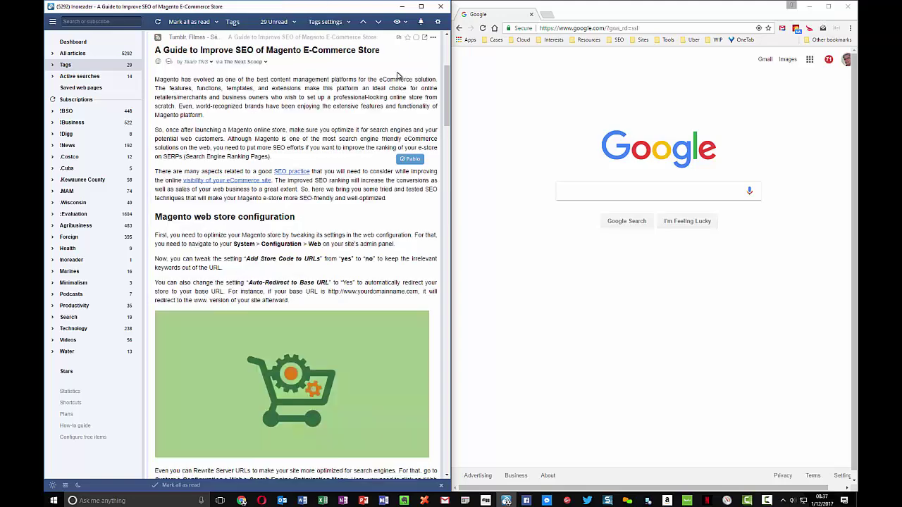
pyautogui.press('j')
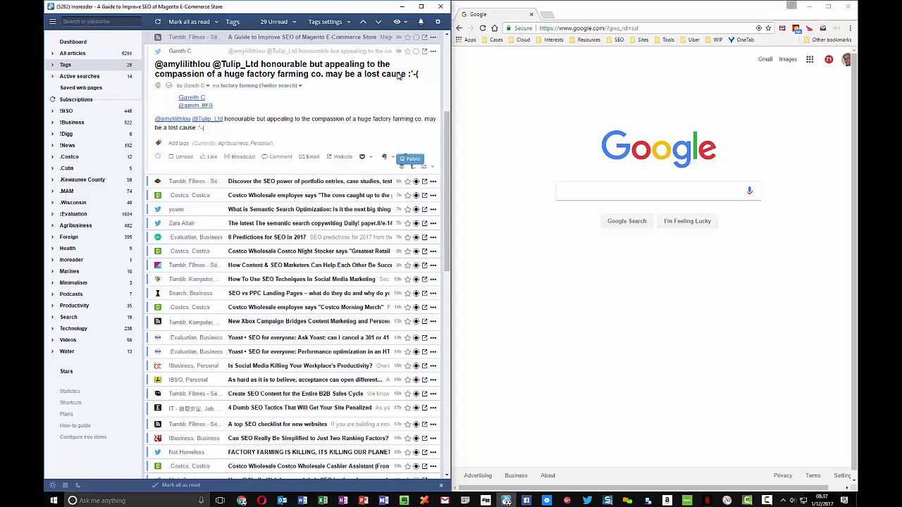
pyautogui.press('j')
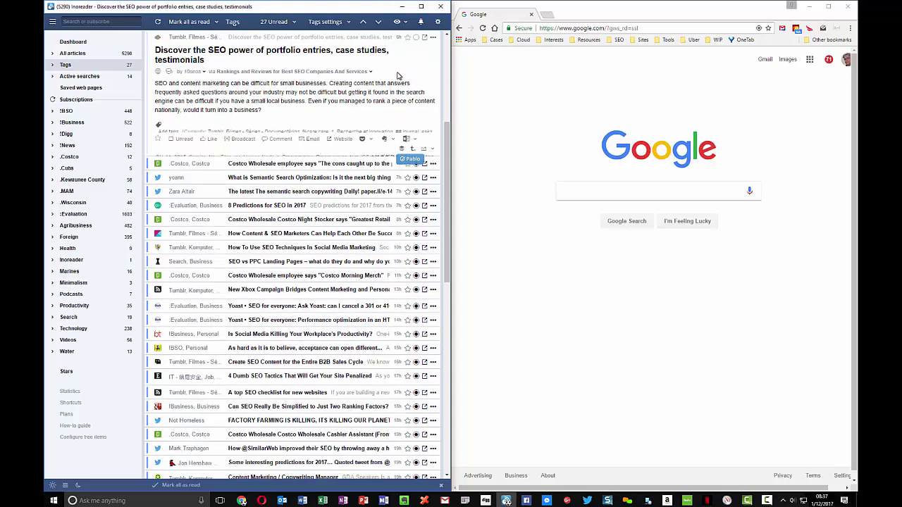
pyautogui.press('j')
pyautogui.press('j')
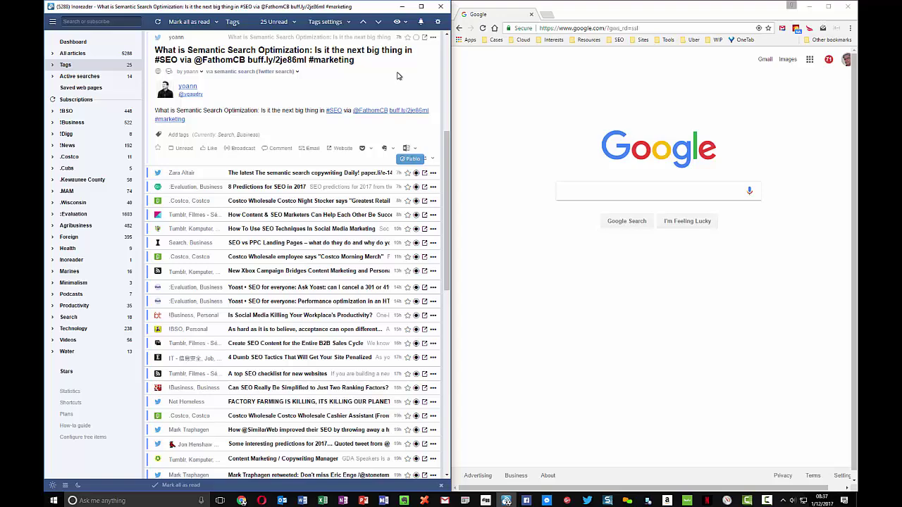
pyautogui.press('j')
pyautogui.press('j')
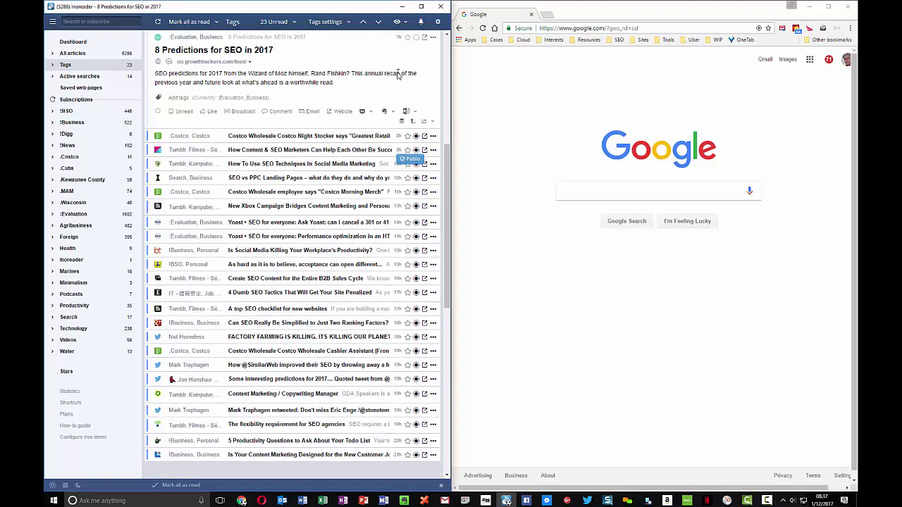
pyautogui.press('j')
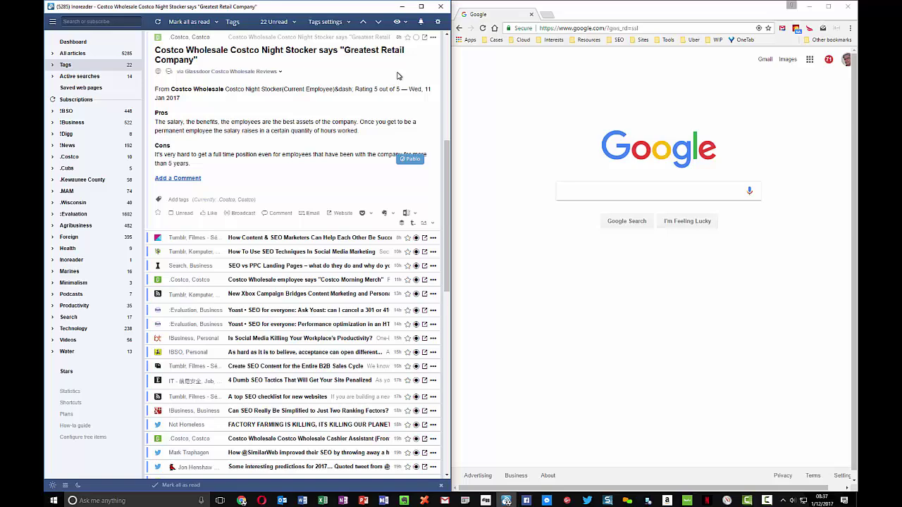
pyautogui.press('j')
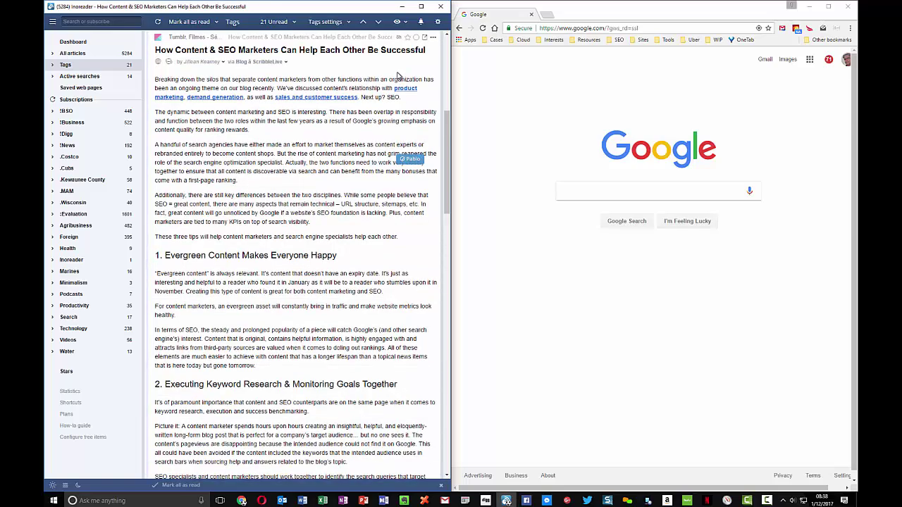
pyautogui.press('s')
# Step: Open the original web page of "How To Use SEO Techniques In Social Media Marketing" in a new Chrome tab and skim it
pyautogui.press('j')
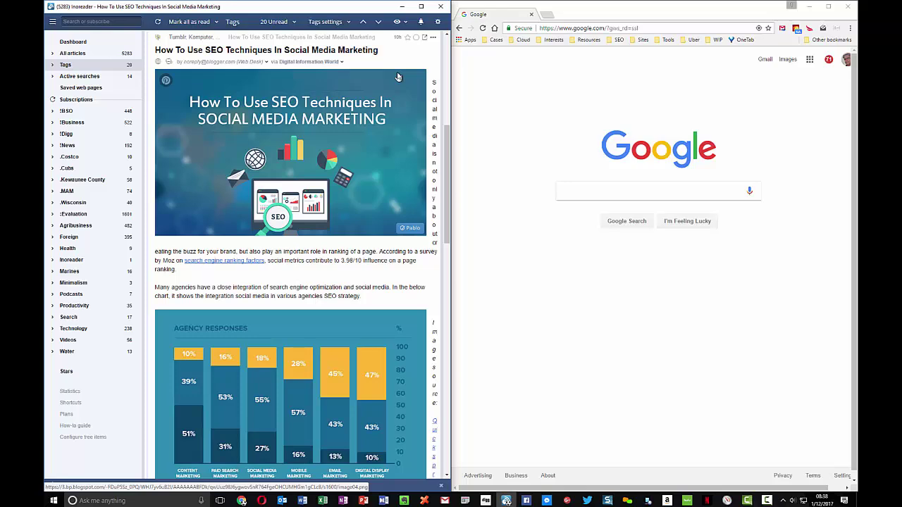
pyautogui.hotkey('alt', 'Tab')
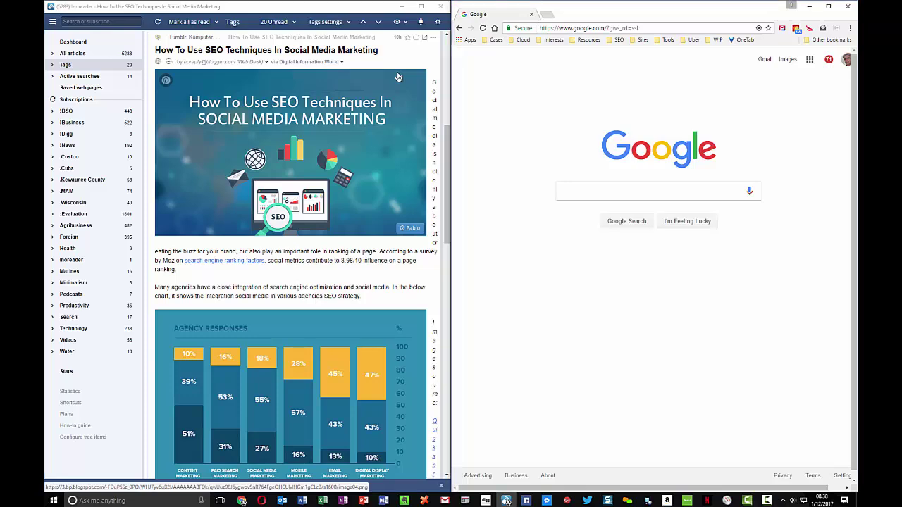
pyautogui.hotkey('ctrl', 't')
pyautogui.write('www.digitalinformationworld.com/2017/01/how-to-use-seo-techniques-in-social.html')
pyautogui.press('Return')
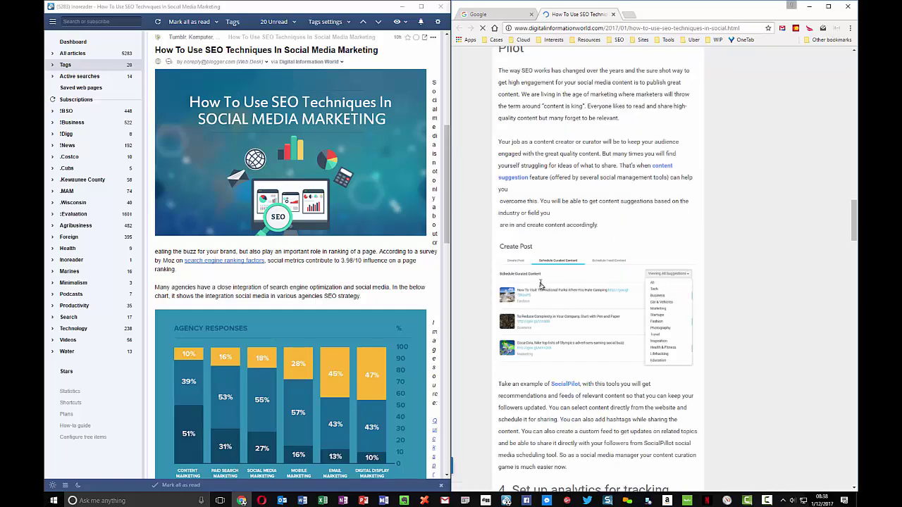
pyautogui.scroll(15, 540, 285)
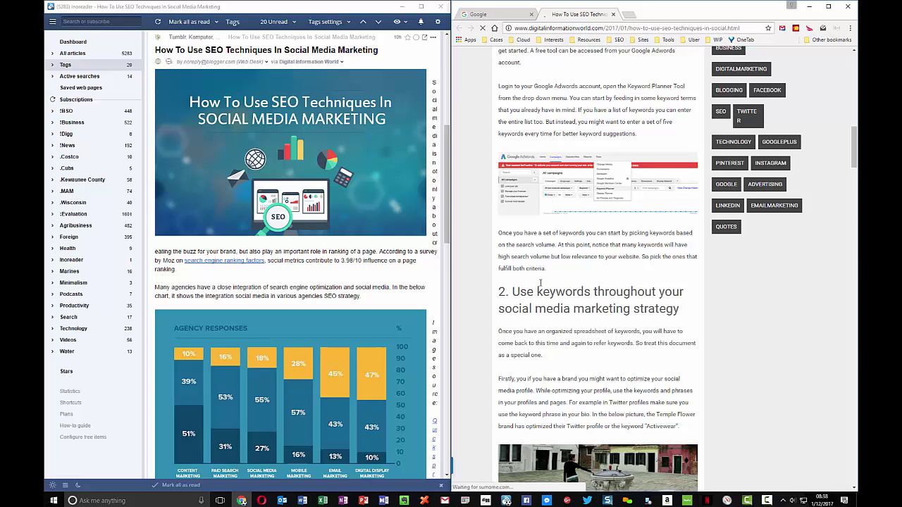
pyautogui.scroll(6, 540, 285)
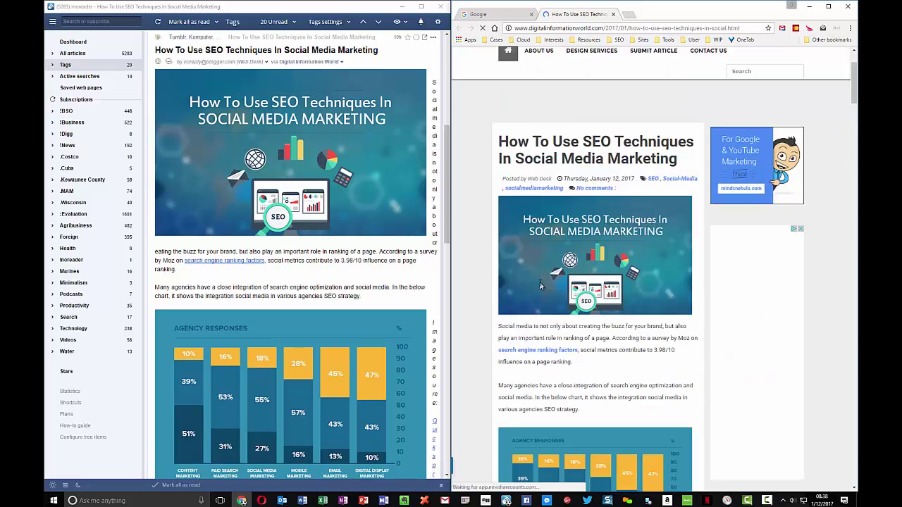
pyautogui.scroll(-4, 540, 285)
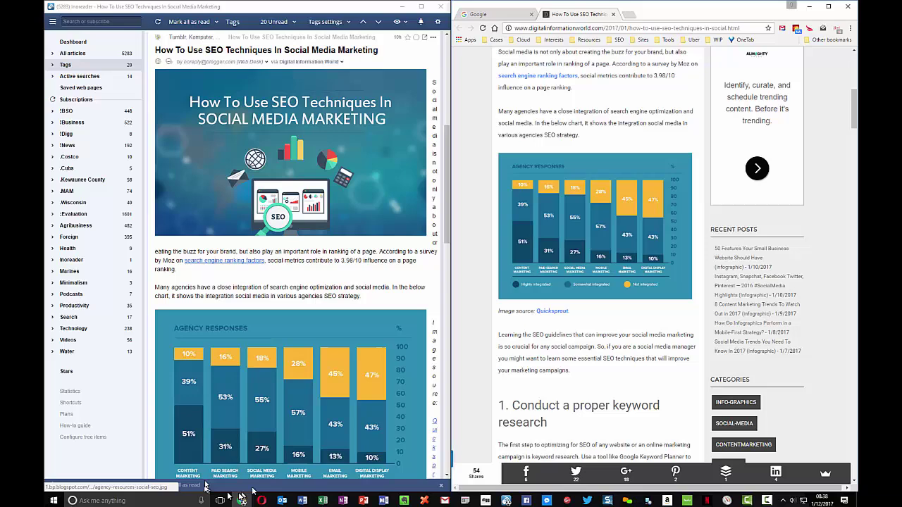
# Step: Back in Inoreader, star "How To Use SEO Techniques In Social Media Marketing" and the following "SEO vs PPC Landing Pages" article
pyautogui.scroll(-5, 246, 382)
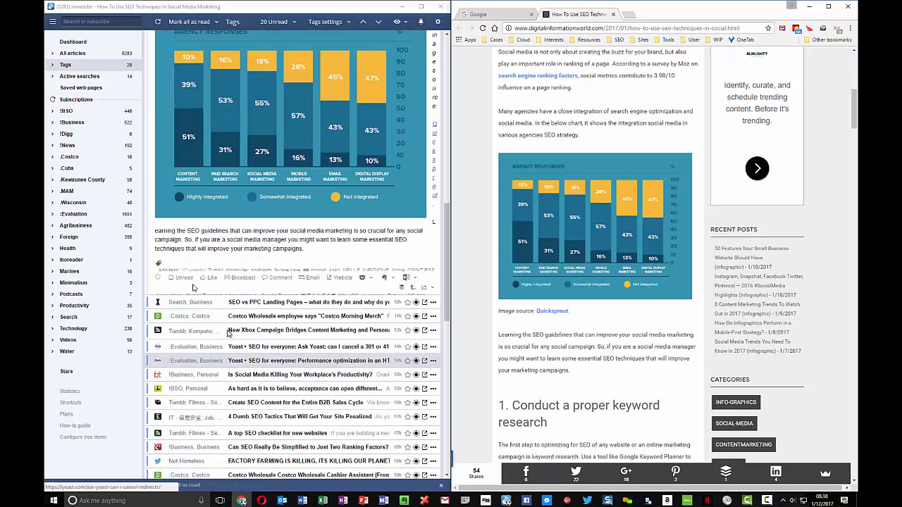
pyautogui.click(157, 277)
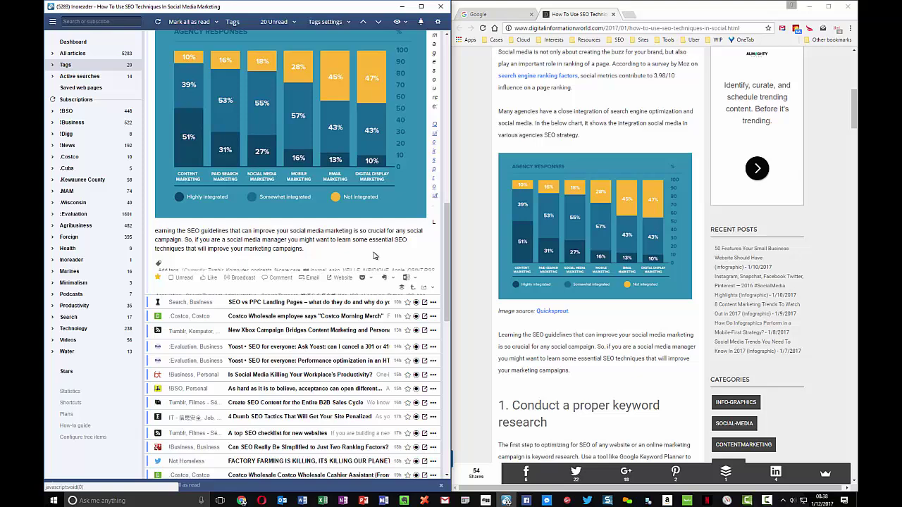
pyautogui.press('j')
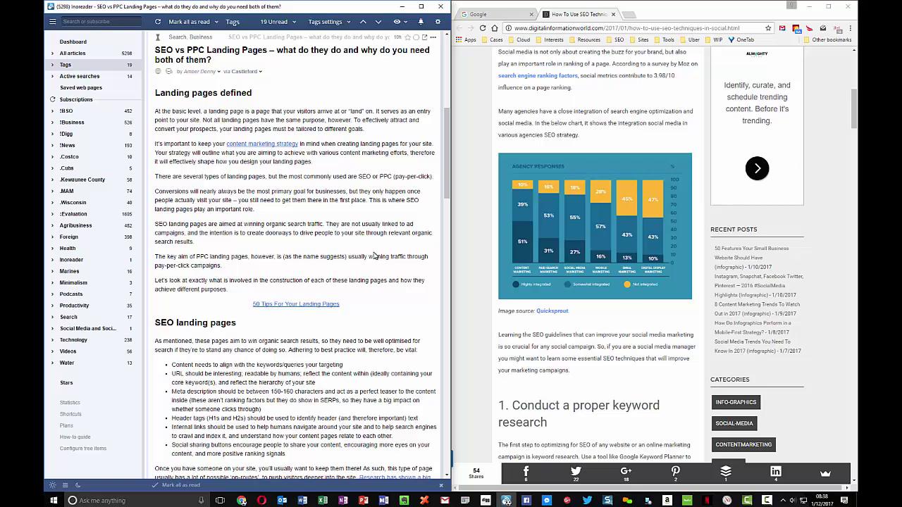
pyautogui.press('s')
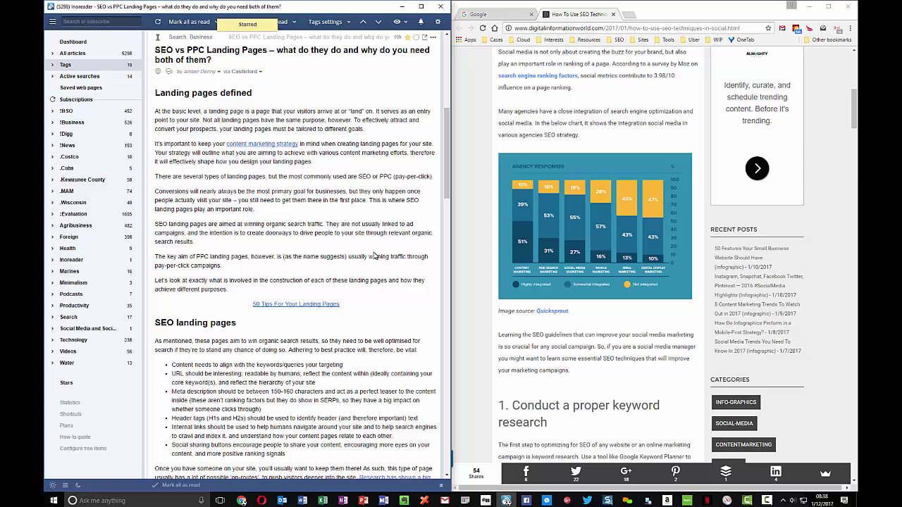
# Step: Page through the tagged articles to "Ask Yoast: can I cancel a 301 or 410 redirect?" and star it
pyautogui.press('j')
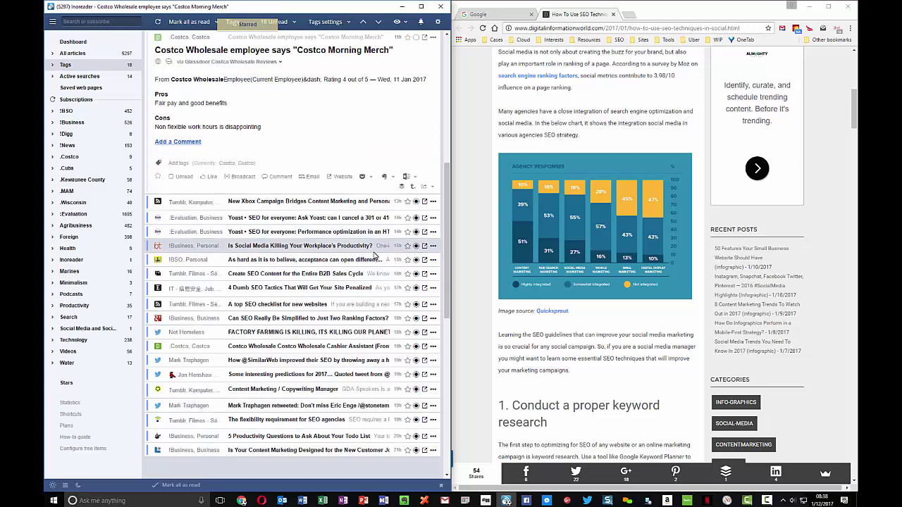
pyautogui.press('j')
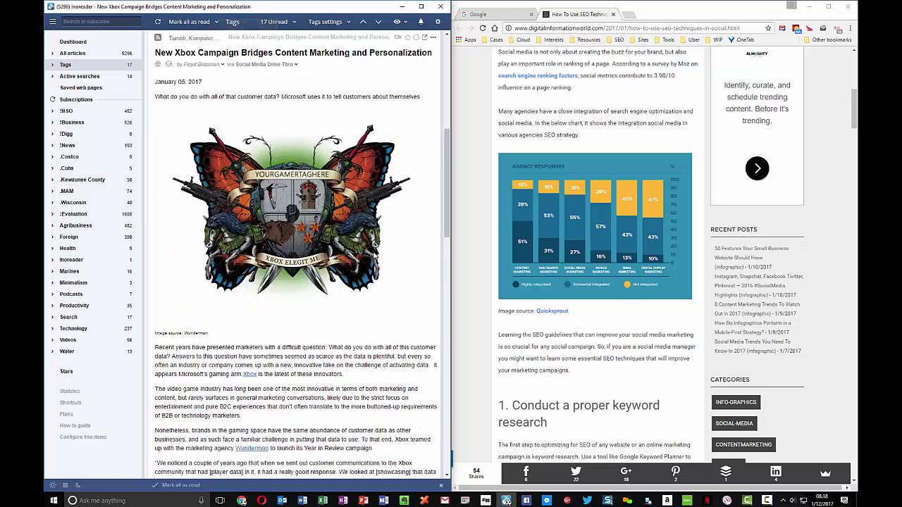
pyautogui.press('j')
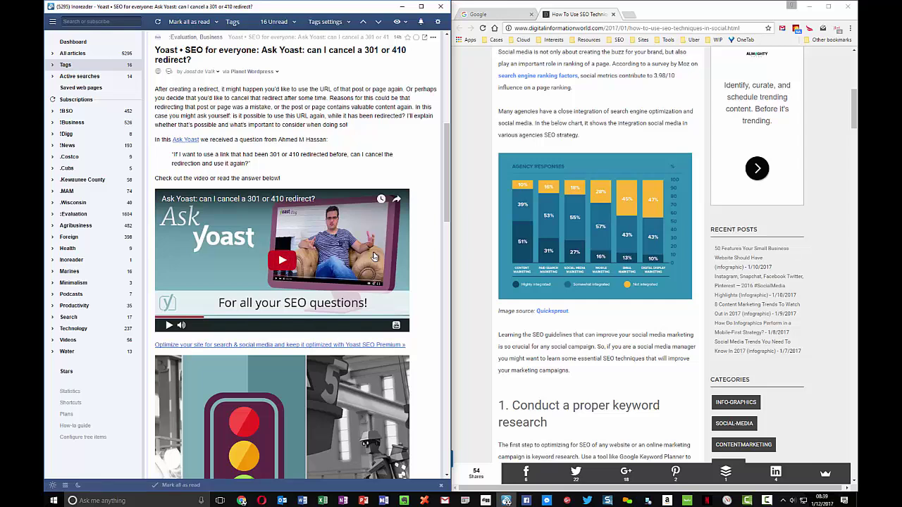
pyautogui.press('f')
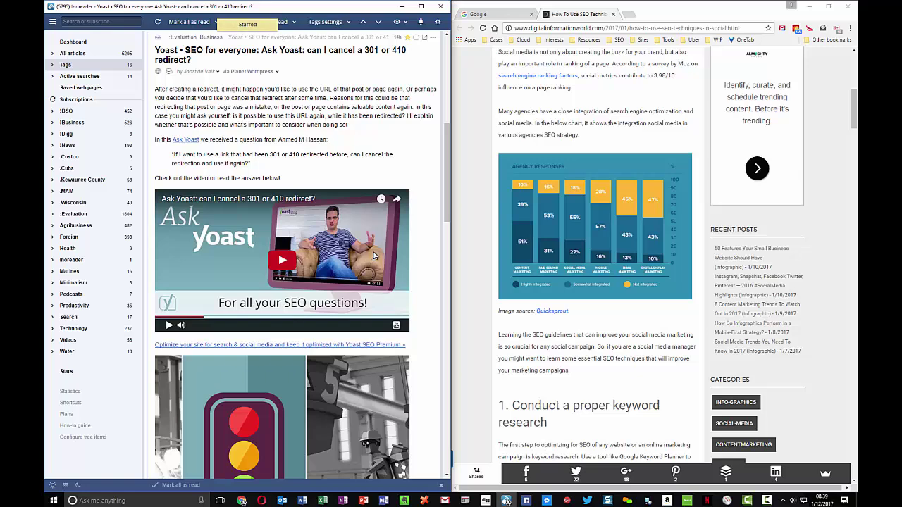
# Step: Page through the following tagged articles to the SimpleReminders.com post "As hard as it is to believe, acceptance can open different..."
pyautogui.press('j')
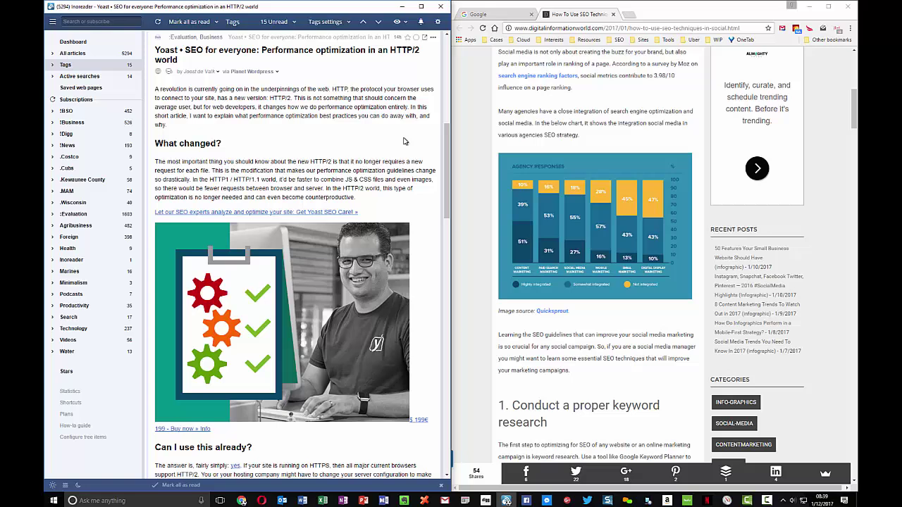
pyautogui.press('j')
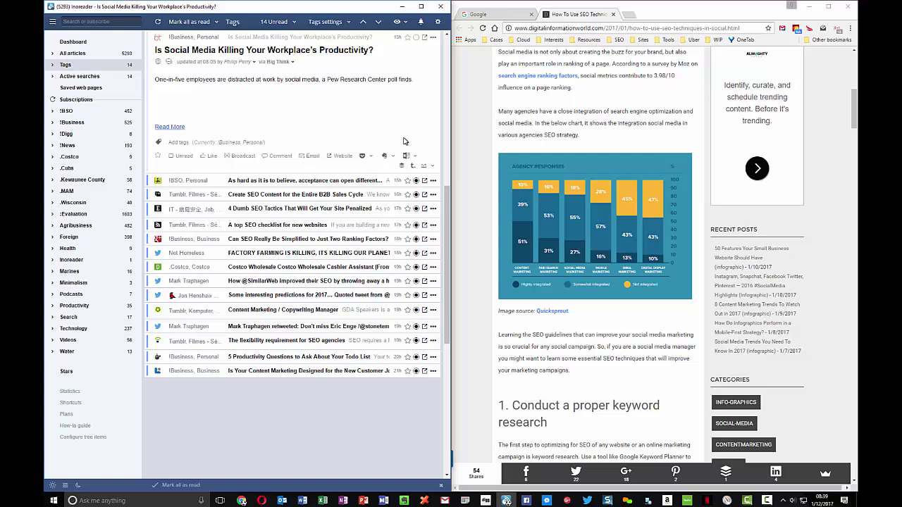
pyautogui.press('j')
pyautogui.press('k')
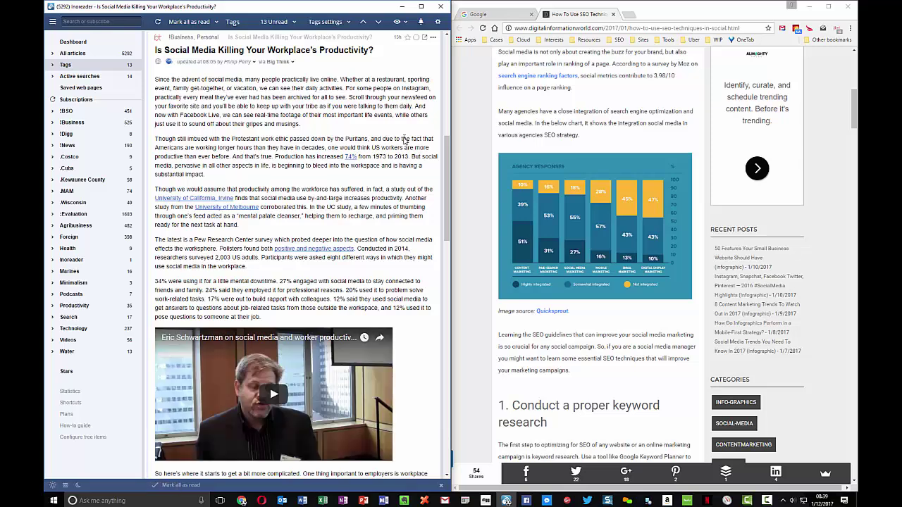
pyautogui.press('j')
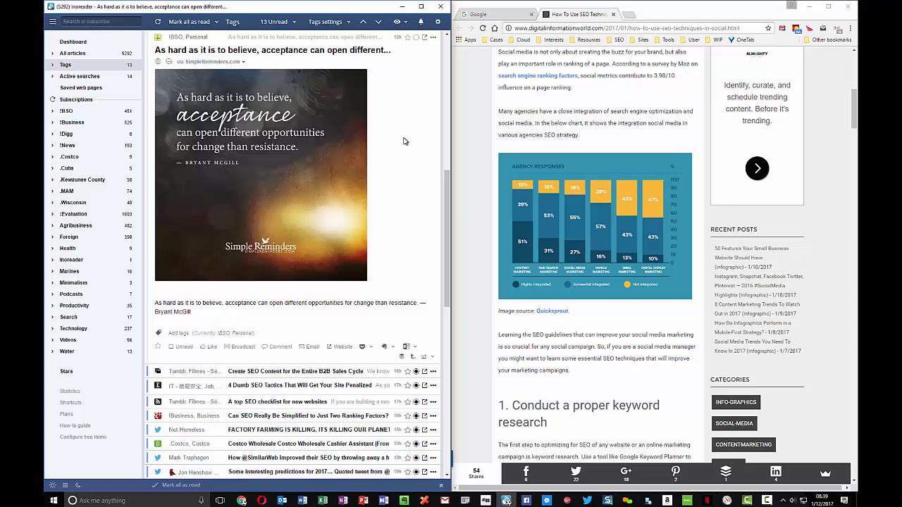
# Step: Open the quote's original web page in a new Chrome tab and start a WordPress post from it with the BSO bookmarklet
pyautogui.hotkey('alt', 'Tab')
pyautogui.press('v')
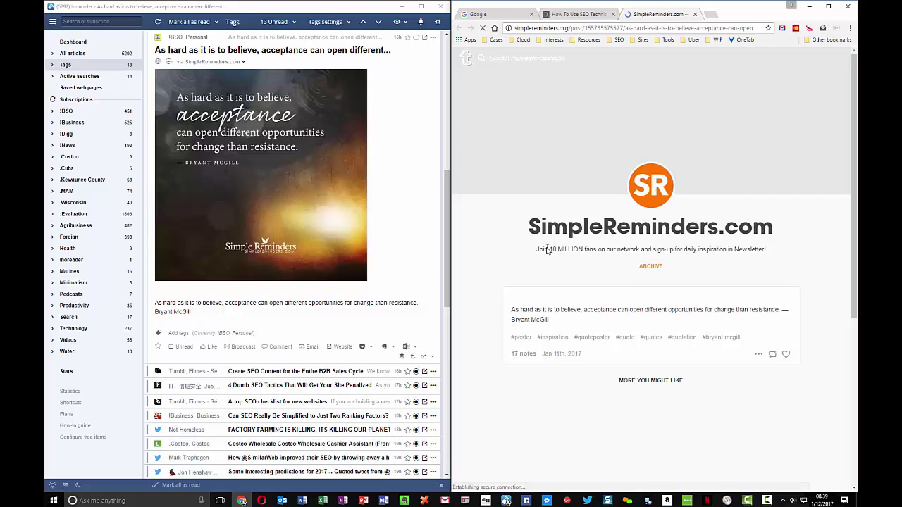
pyautogui.click(667, 39)
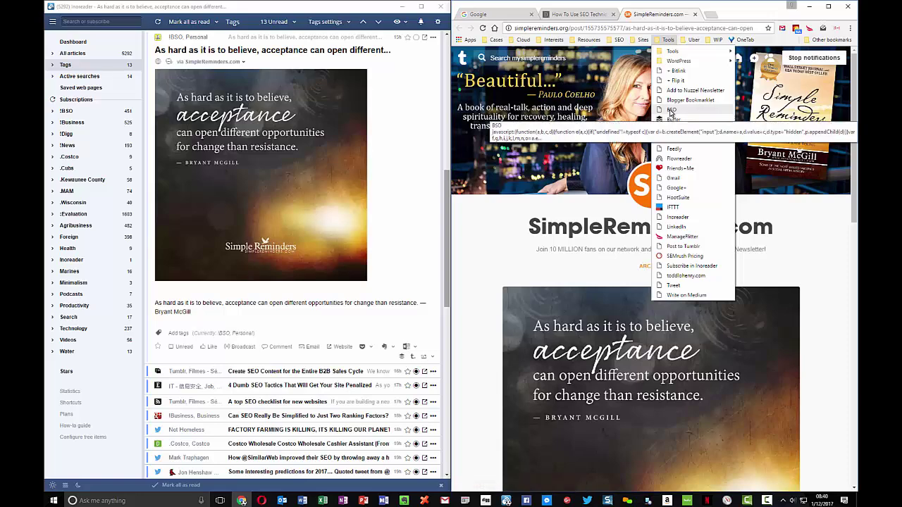
pyautogui.click(671, 111)
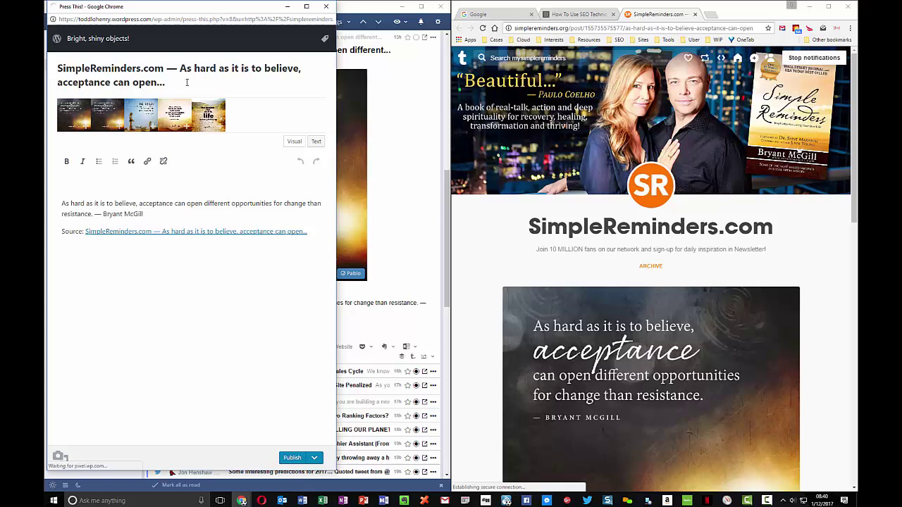
# Step: Shorten the title of the new blog post to "Acceptance"
pyautogui.click(187, 82)
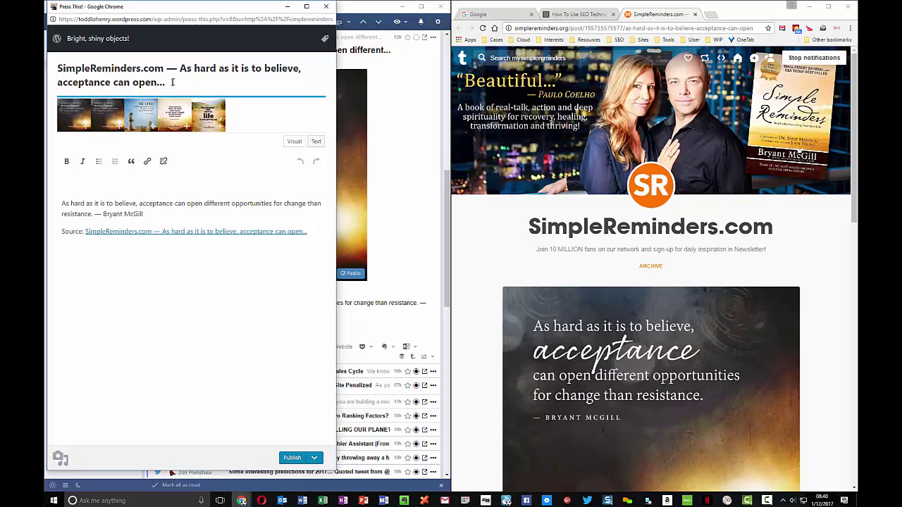
pyautogui.press('BackSpace')
pyautogui.press('BackSpace')
pyautogui.press('BackSpace')
pyautogui.press('BackSpace')
pyautogui.press('BackSpace')
pyautogui.press('BackSpace')
pyautogui.press('BackSpace')
pyautogui.press('BackSpace')
pyautogui.press('BackSpace')
pyautogui.press('BackSpace')
pyautogui.press('BackSpace')
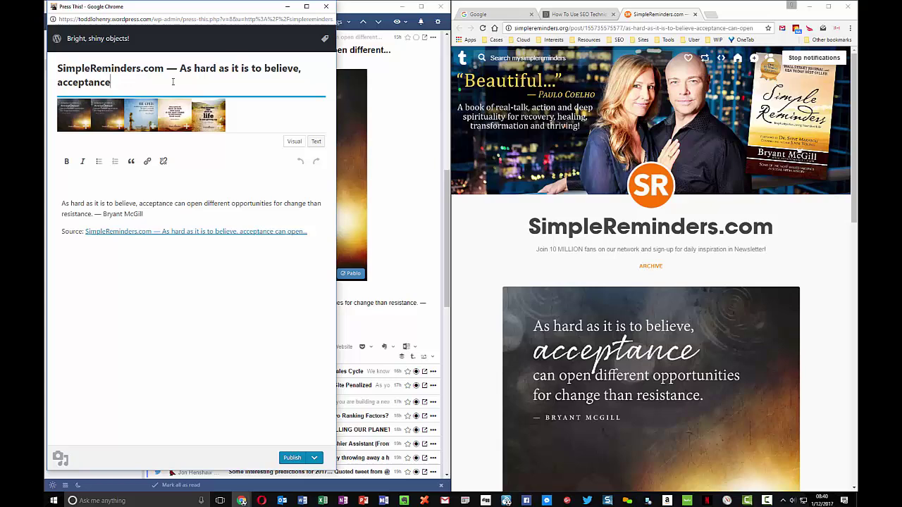
pyautogui.press('Left')
pyautogui.press('Left')
pyautogui.press('Left')
pyautogui.press('Left')
pyautogui.press('Left')
pyautogui.press('Left')
pyautogui.press('Left')
pyautogui.press('Left')
pyautogui.press('Left')
pyautogui.press('Left')
pyautogui.press('BackSpace')
pyautogui.write('A')
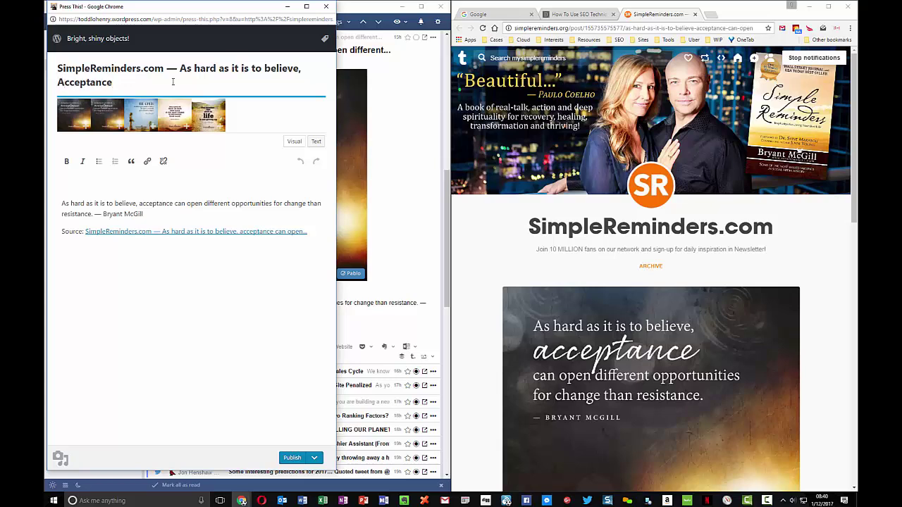
pyautogui.click(310, 67)
pyautogui.press('BackSpace')
pyautogui.press('BackSpace')
pyautogui.press('BackSpace')
pyautogui.press('BackSpace')
pyautogui.press('BackSpace')
pyautogui.press('BackSpace')
pyautogui.press('BackSpace')
pyautogui.press('BackSpace')
pyautogui.press('BackSpace')
pyautogui.press('BackSpace')
pyautogui.press('BackSpace')
pyautogui.press('BackSpace')
pyautogui.press('BackSpace')
pyautogui.press('BackSpace')
pyautogui.press('BackSpace')
pyautogui.press('BackSpace')
pyautogui.press('BackSpace')
pyautogui.press('BackSpace')
pyautogui.press('BackSpace')
pyautogui.press('BackSpace')
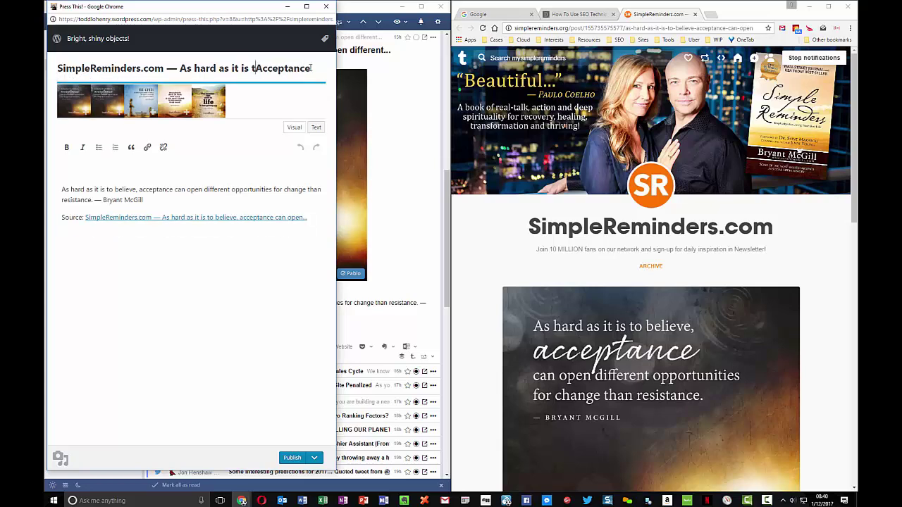
pyautogui.press('BackSpace')
pyautogui.press('BackSpace')
pyautogui.press('BackSpace')
pyautogui.press('BackSpace')
pyautogui.press('BackSpace')
pyautogui.press('BackSpace')
pyautogui.press('BackSpace')
pyautogui.press('BackSpace')
pyautogui.press('BackSpace')
pyautogui.press('BackSpace')
pyautogui.press('BackSpace')
pyautogui.press('BackSpace')
pyautogui.press('BackSpace')
pyautogui.press('BackSpace')
pyautogui.press('BackSpace')
pyautogui.press('BackSpace')
pyautogui.press('BackSpace')
pyautogui.press('BackSpace')
pyautogui.press('BackSpace')
pyautogui.press('BackSpace')
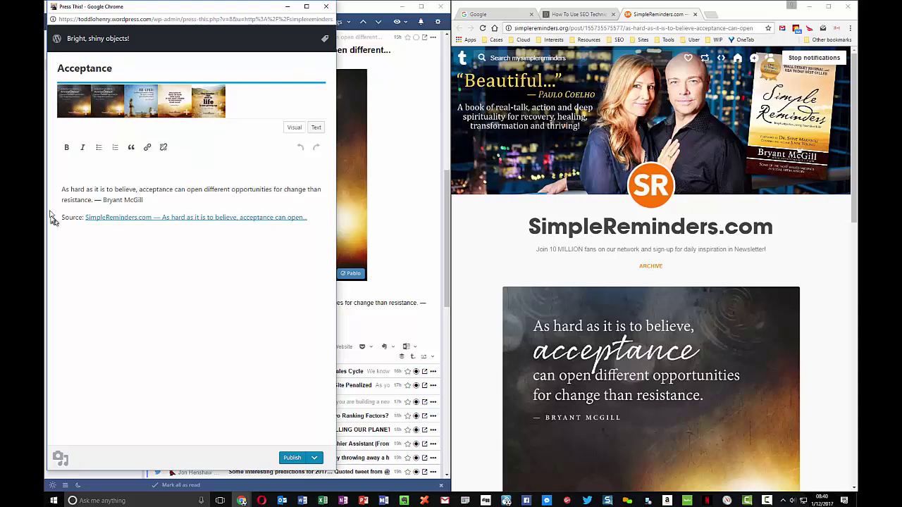
# Step: Format the quote text and its source line in the post body as a blockquote
pyautogui.moveTo(60, 191); pyautogui.dragTo(298, 235)
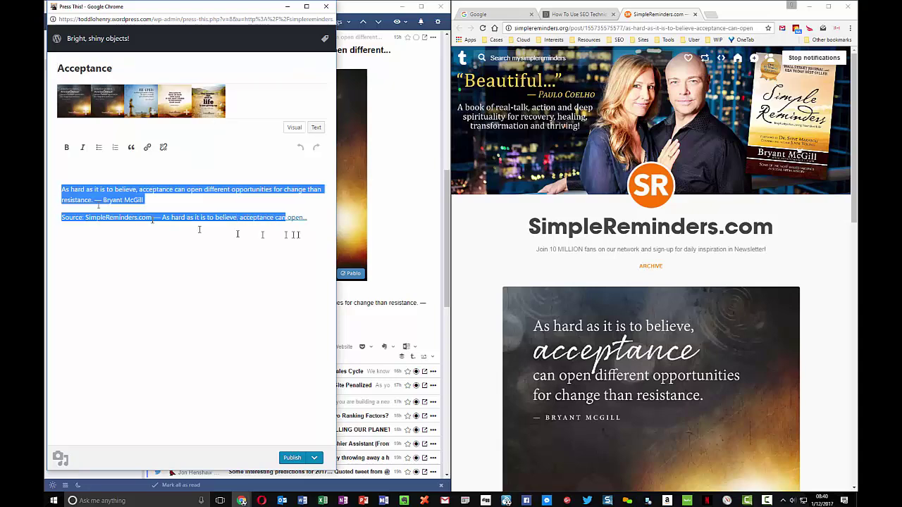
pyautogui.click(131, 147)
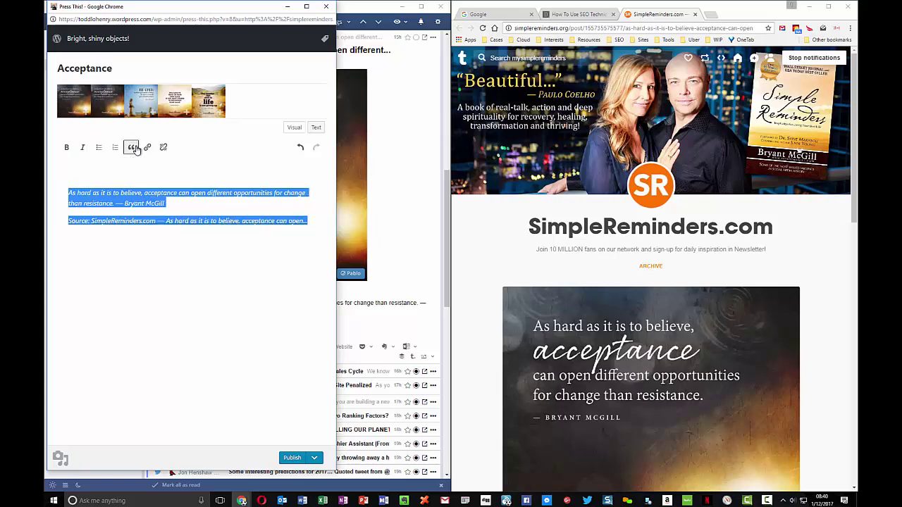
# Step: Insert the second suggested image at the start of the blockquote, maximize the editor window and enlarge the image to the text width
pyautogui.click(76, 175)
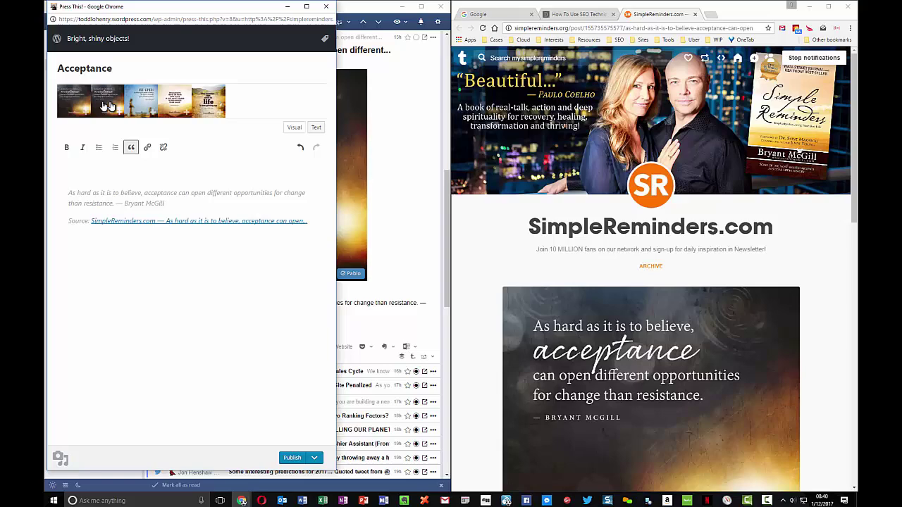
pyautogui.click(110, 107)
pyautogui.click(307, 6)
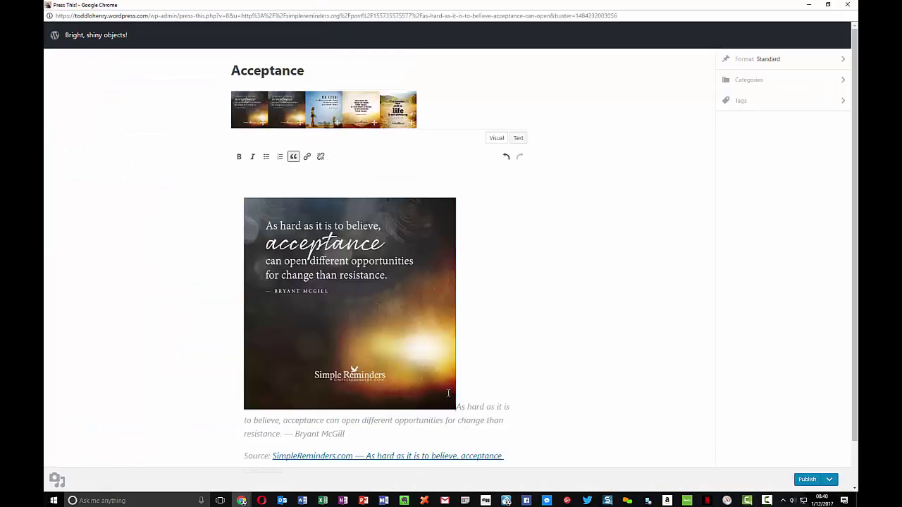
pyautogui.click(453, 399)
pyautogui.moveTo(456, 409); pyautogui.dragTo(515, 467)
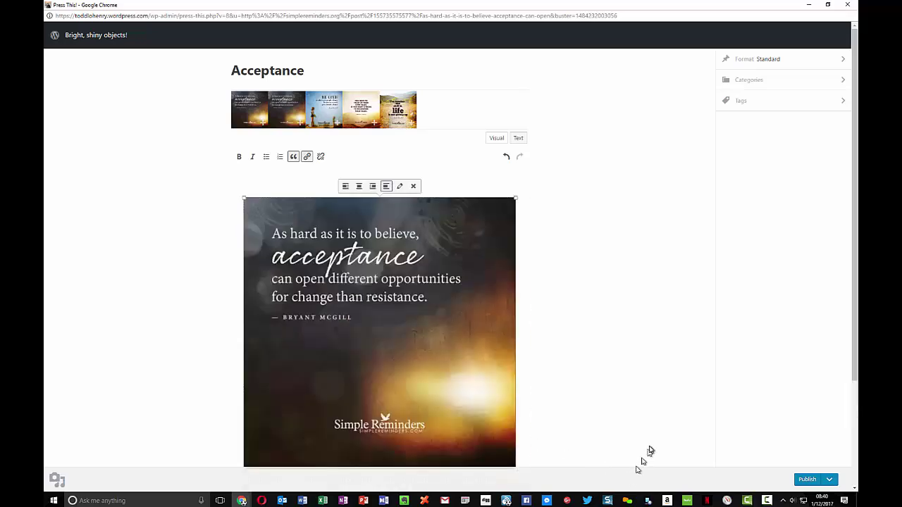
# Step: Publish the "Acceptance" post and look over the published page on the blog
pyautogui.scroll(-2, 644, 453)
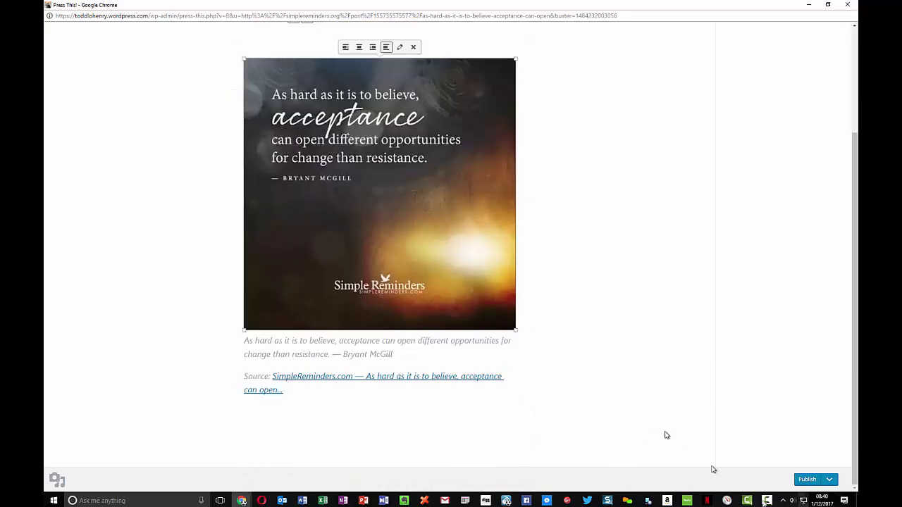
pyautogui.click(808, 479)
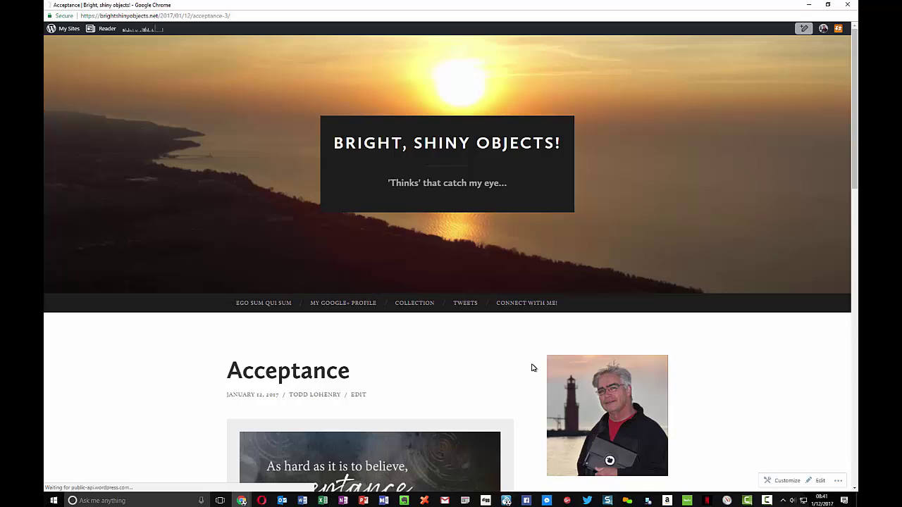
pyautogui.scroll(-5, 533, 367)
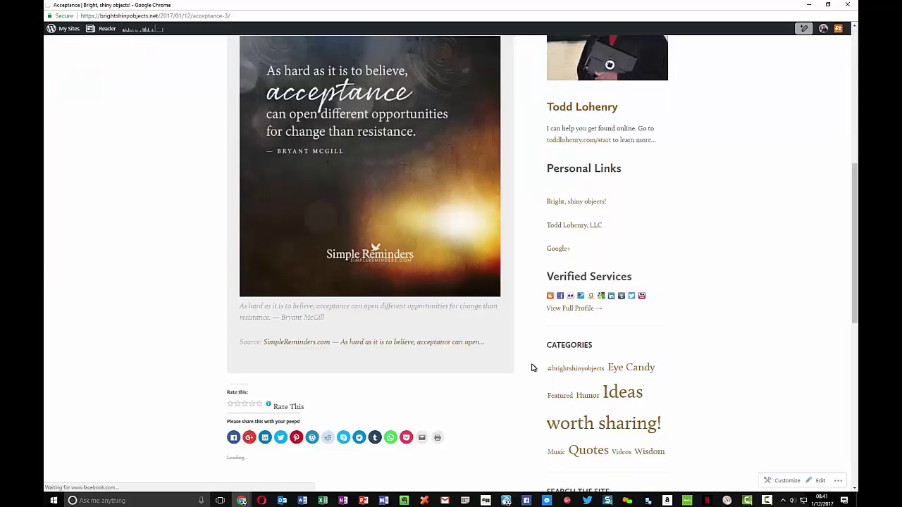
pyautogui.scroll(3, 533, 367)
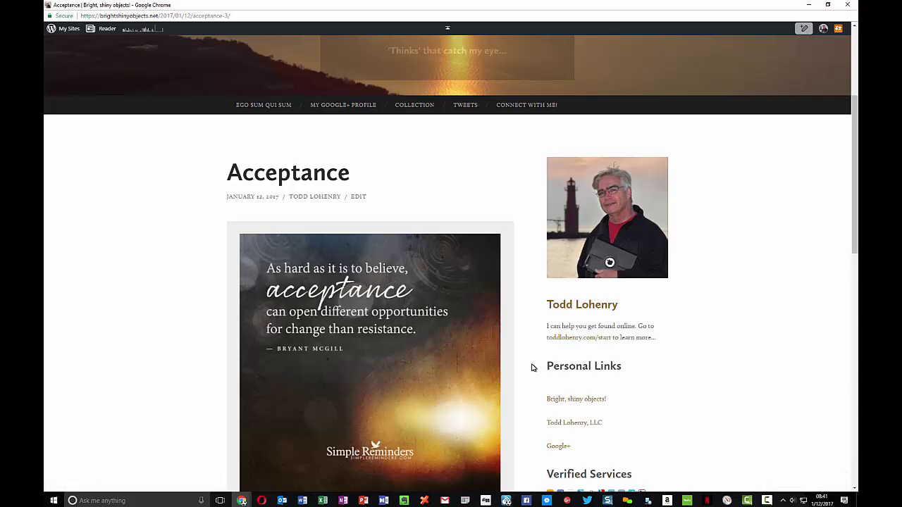
# Step: Share the published post to Pinterest by saving its first quote image to the #brightshinyobjects board, then close the Pinterest window
pyautogui.scroll(-4, 532, 367)
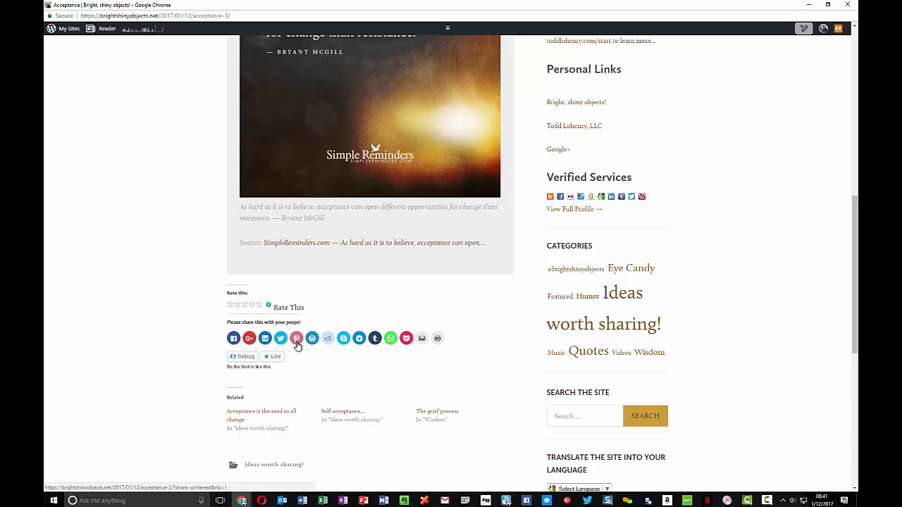
pyautogui.click(296, 341)
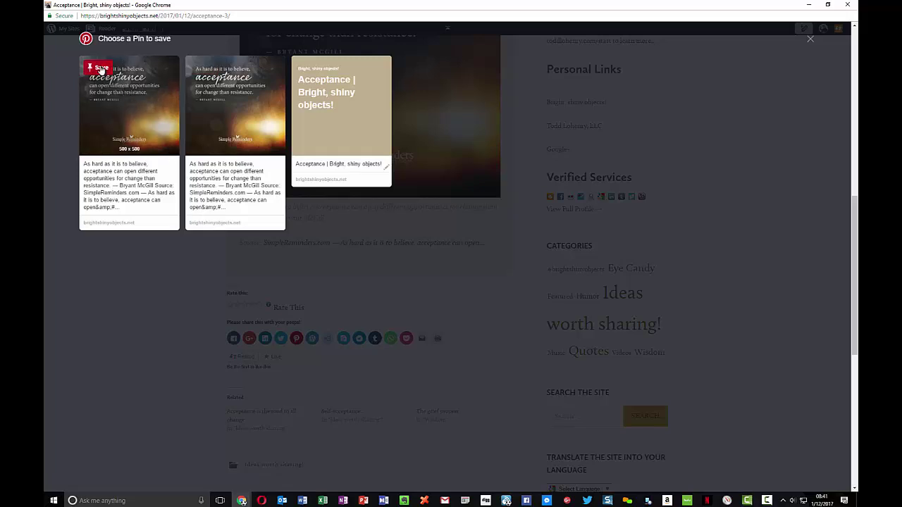
pyautogui.click(98, 68)
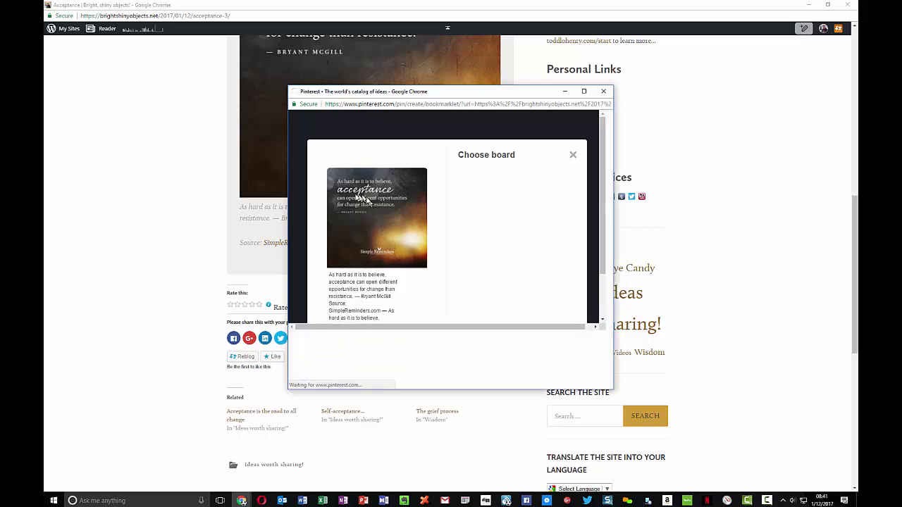
pyautogui.moveTo(537, 218)
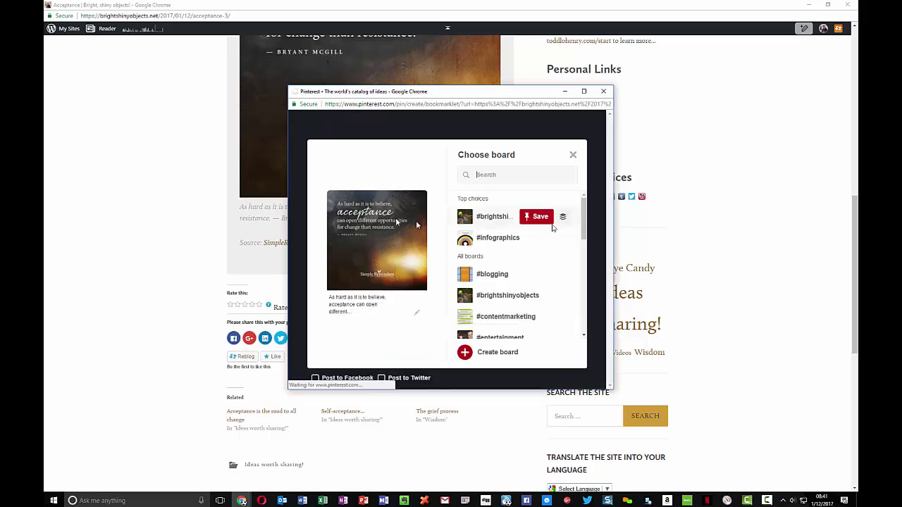
pyautogui.click(537, 218)
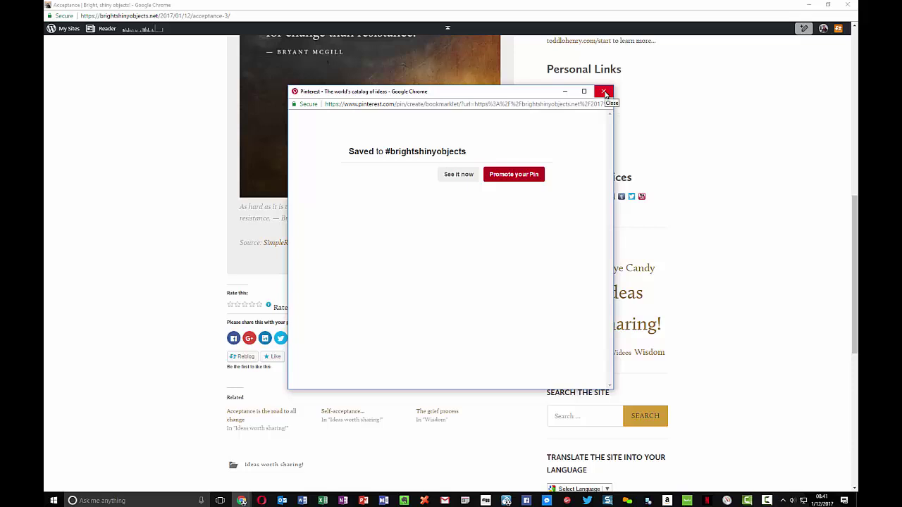
pyautogui.click(604, 92)
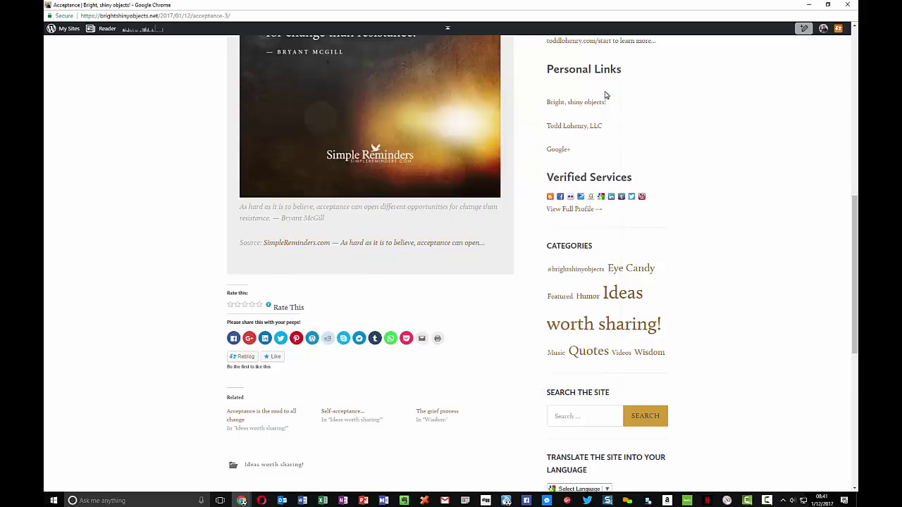
# Step: Switch back to the Inoreader window showing the acceptance quote article
pyautogui.hotkey('alt', 'Tab')
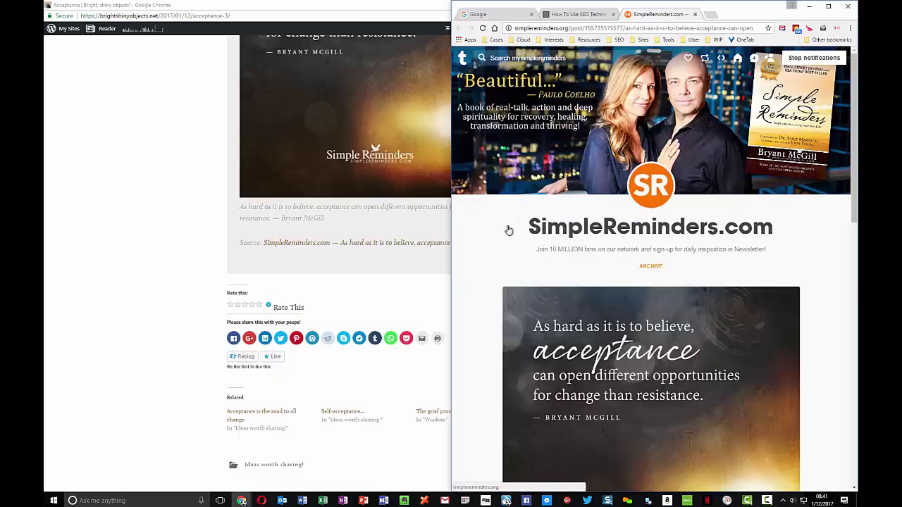
pyautogui.hotkey('alt', 'Tab')
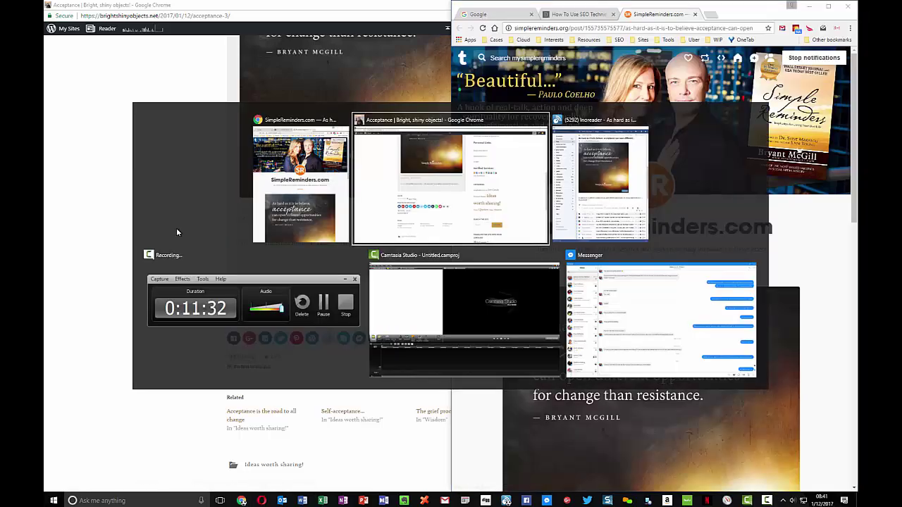
pyautogui.hotkey('alt', 'Tab')
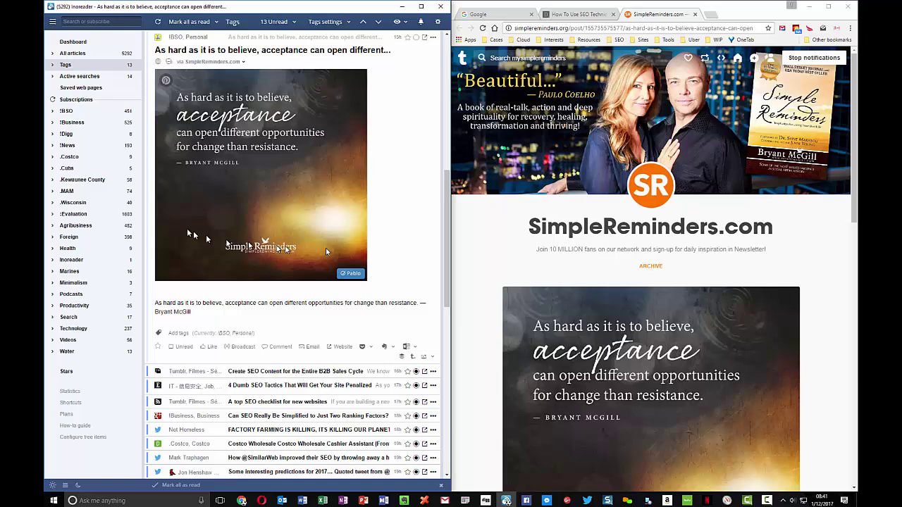